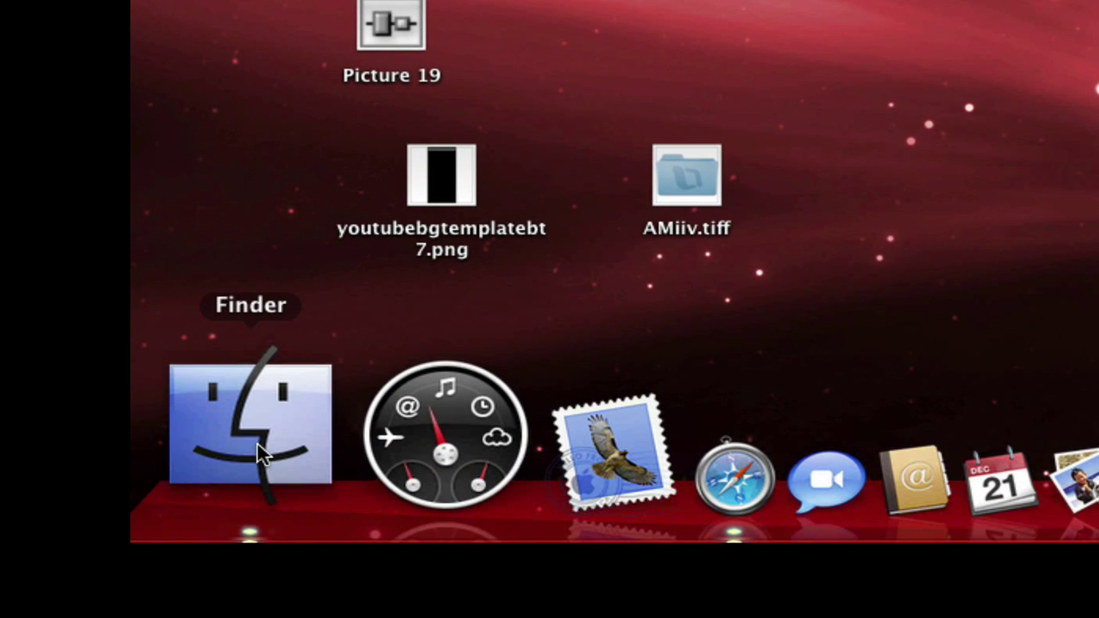
Step: Open a Finder window and go to Mac HD > System > Library > CoreServices
left_click(55, 581)
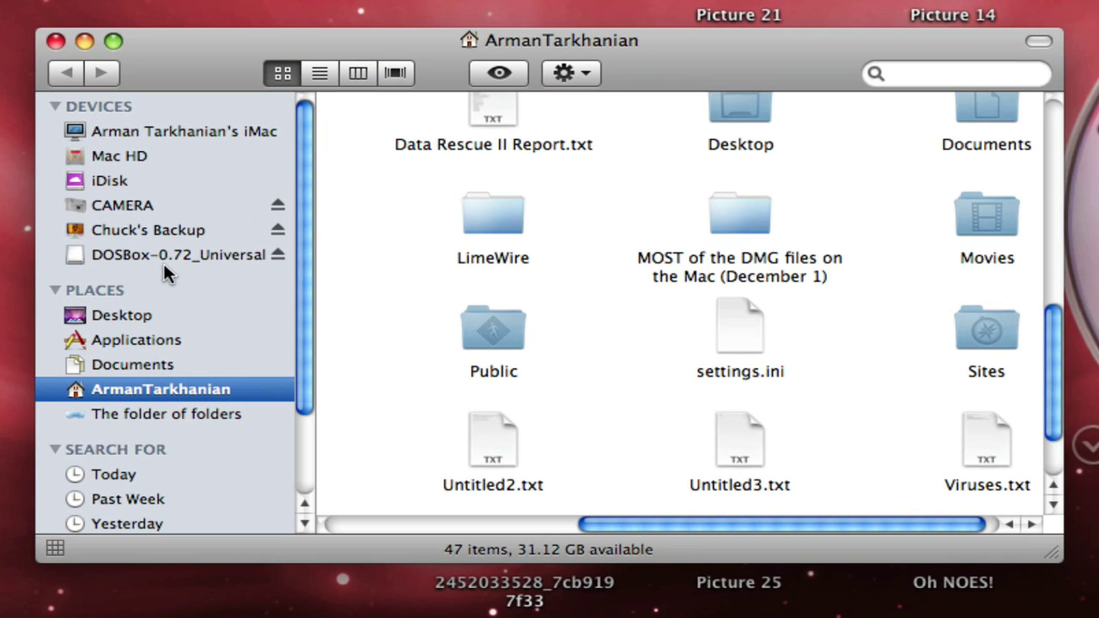
left_click(128, 155)
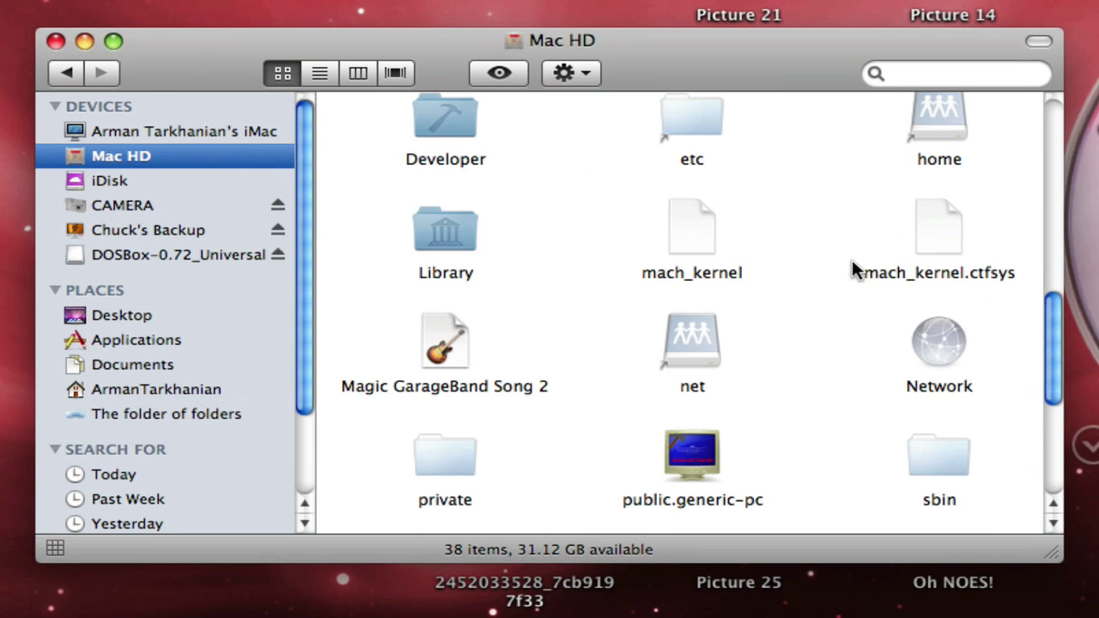
scroll(803, 363, "down", 5)
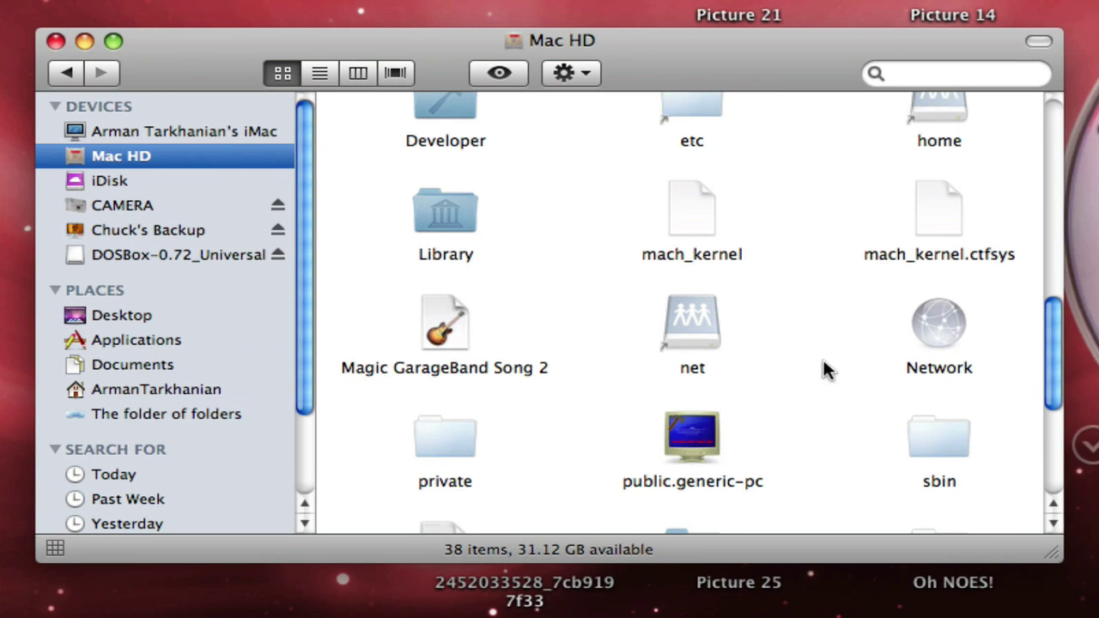
double_click(707, 446)
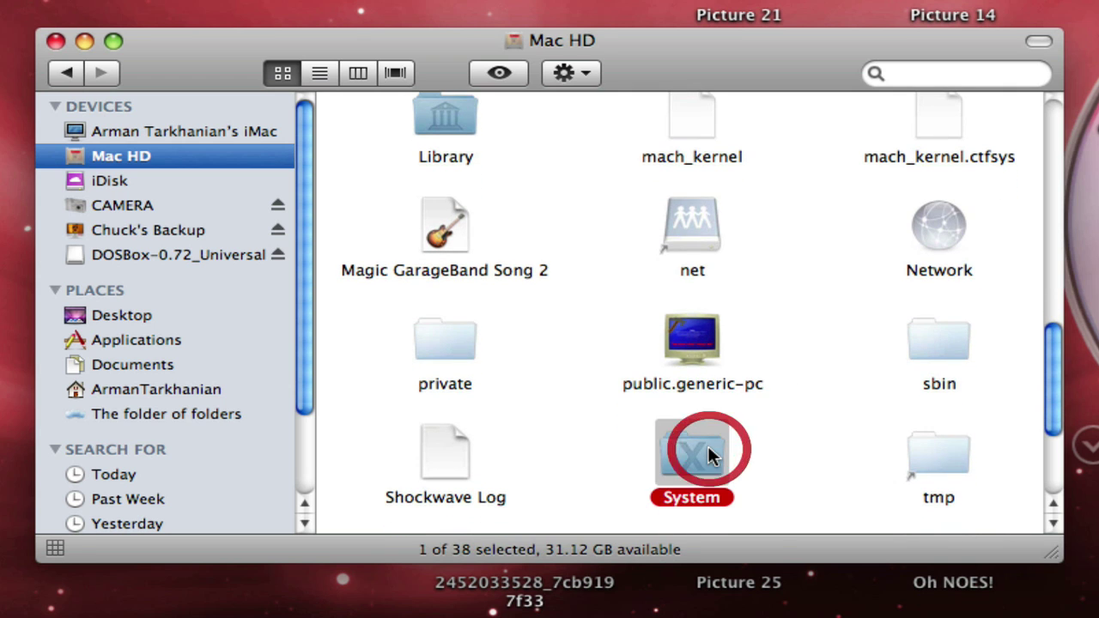
double_click(703, 132)
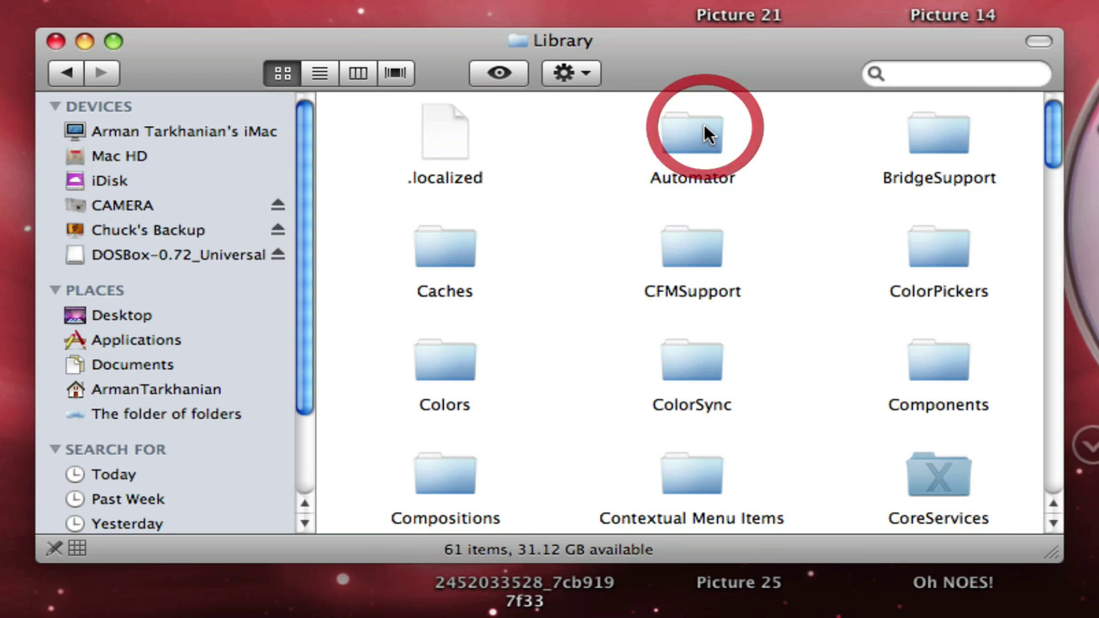
double_click(944, 481)
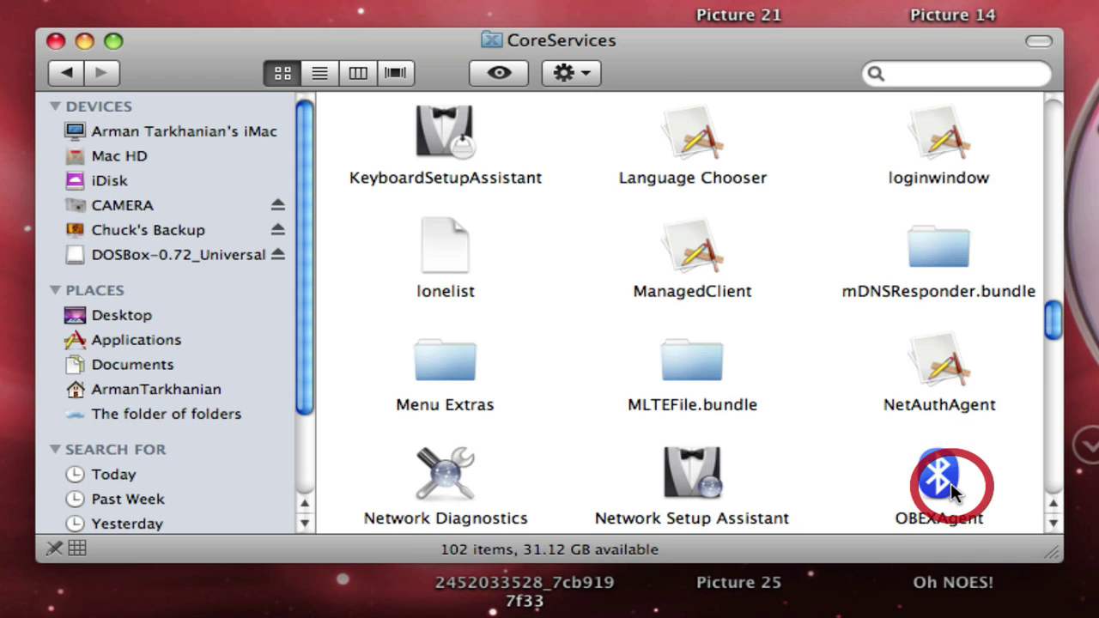
Step: Locate and select the Screen Sharing application in the CoreServices folder, and close the folder window
scroll(859, 408, "down", 5)
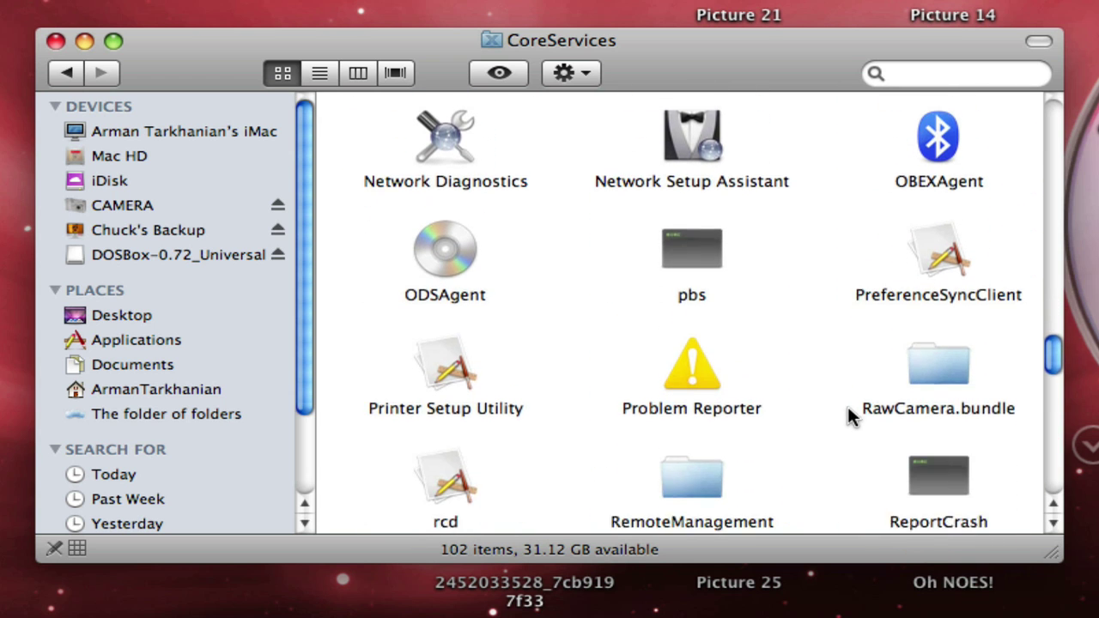
scroll(850, 408, "down", 2)
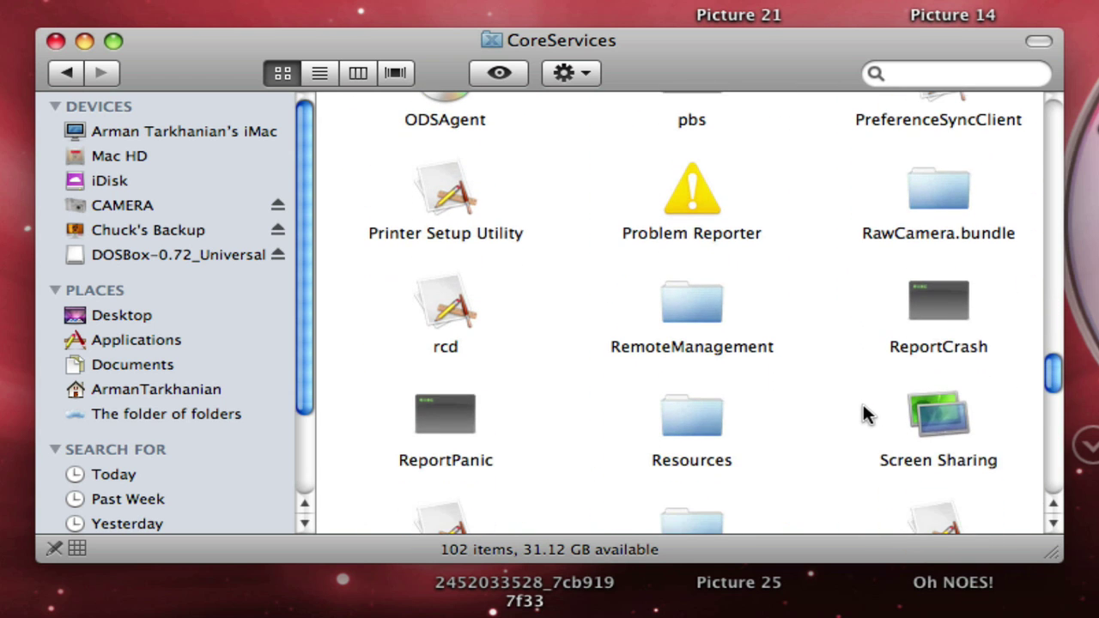
left_click(932, 410)
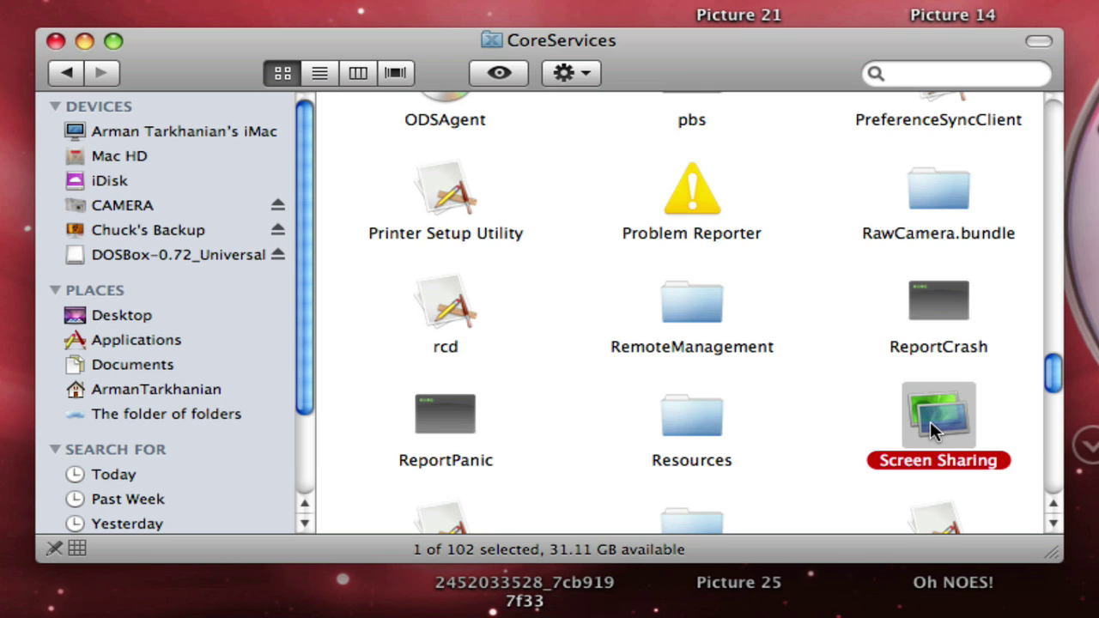
double_click(930, 422)
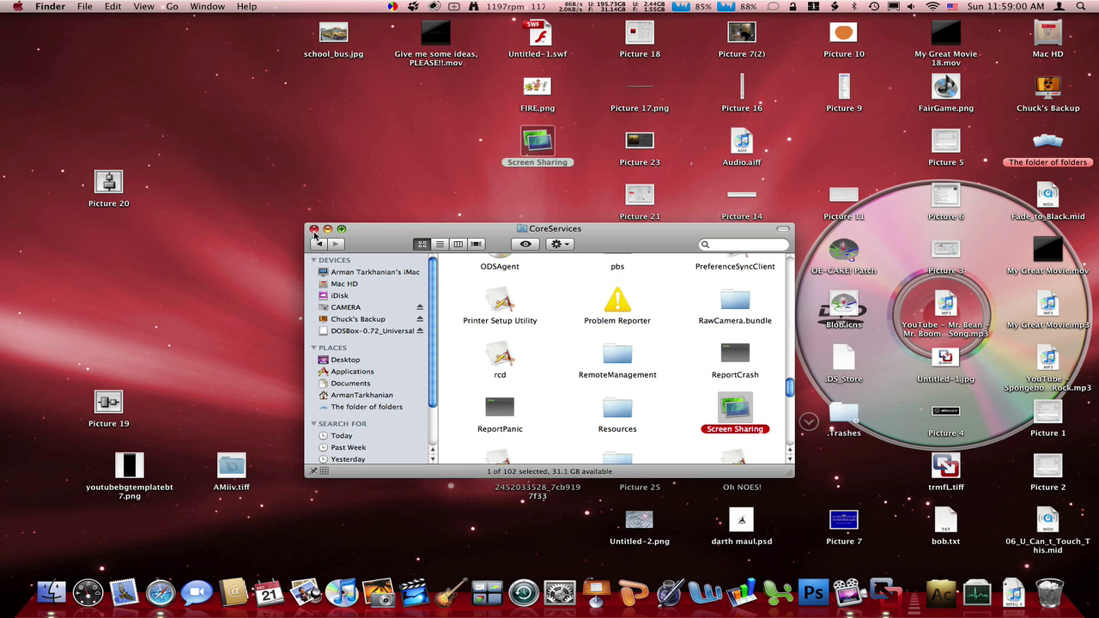
left_click(314, 230)
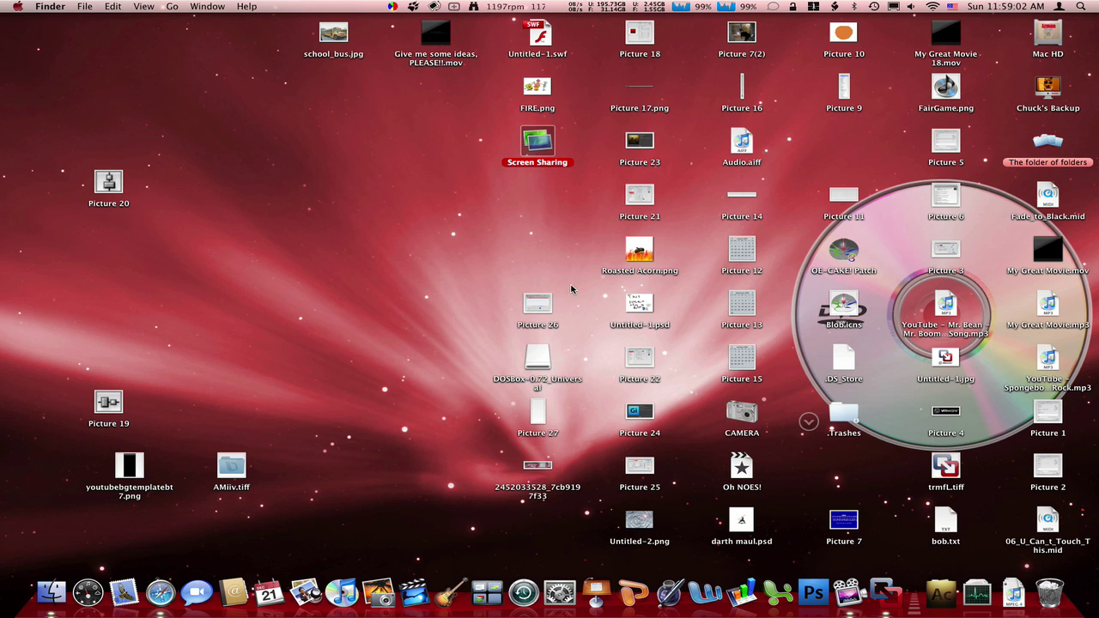
Step: Switch to Safari and load the download.com website
left_click(160, 592)
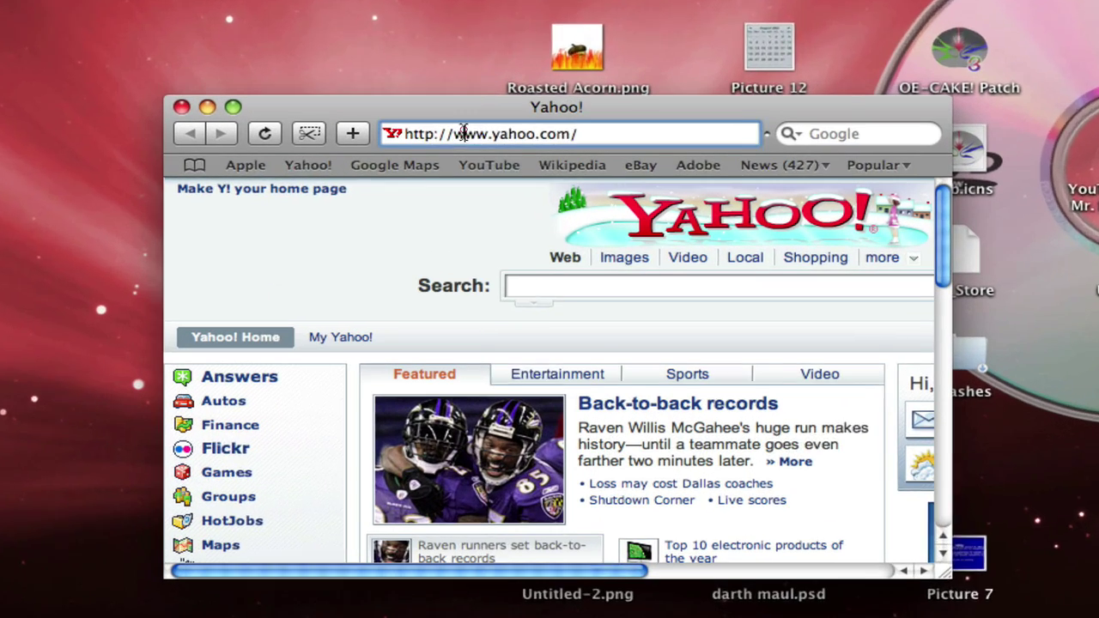
left_click(579, 295)
key("BackSpace")
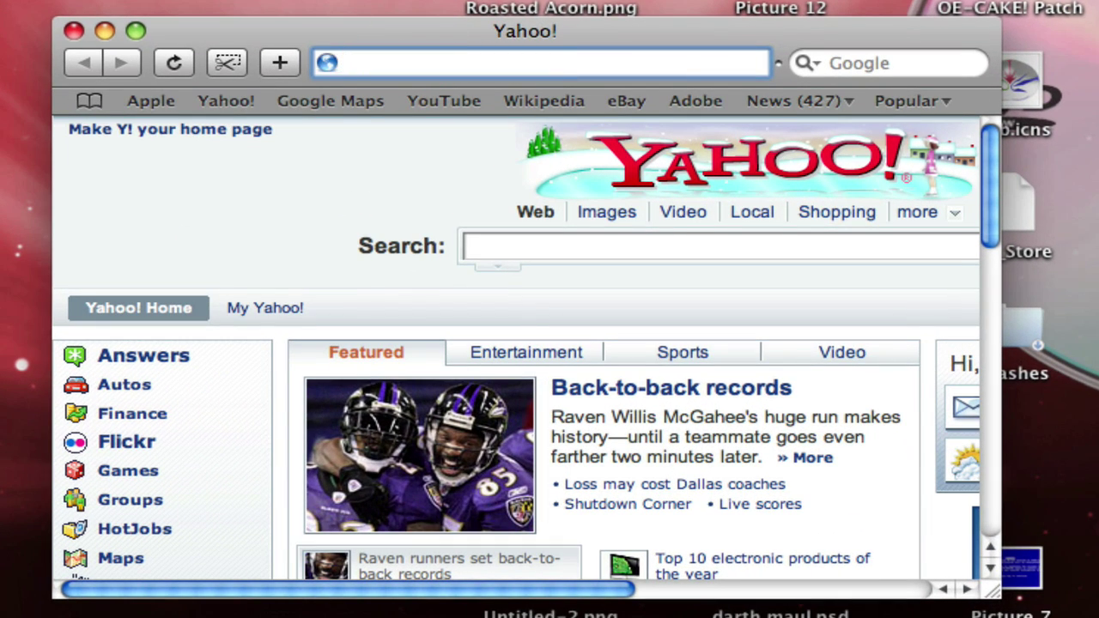
type("download")
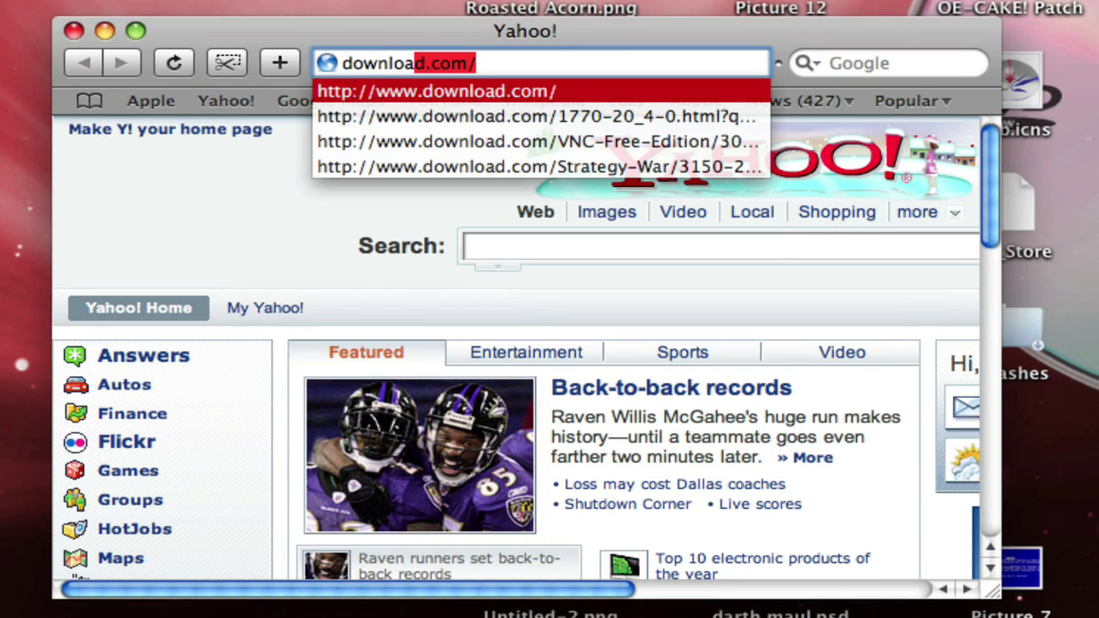
key("BackSpace")
key("BackSpace")
type("d.com/")
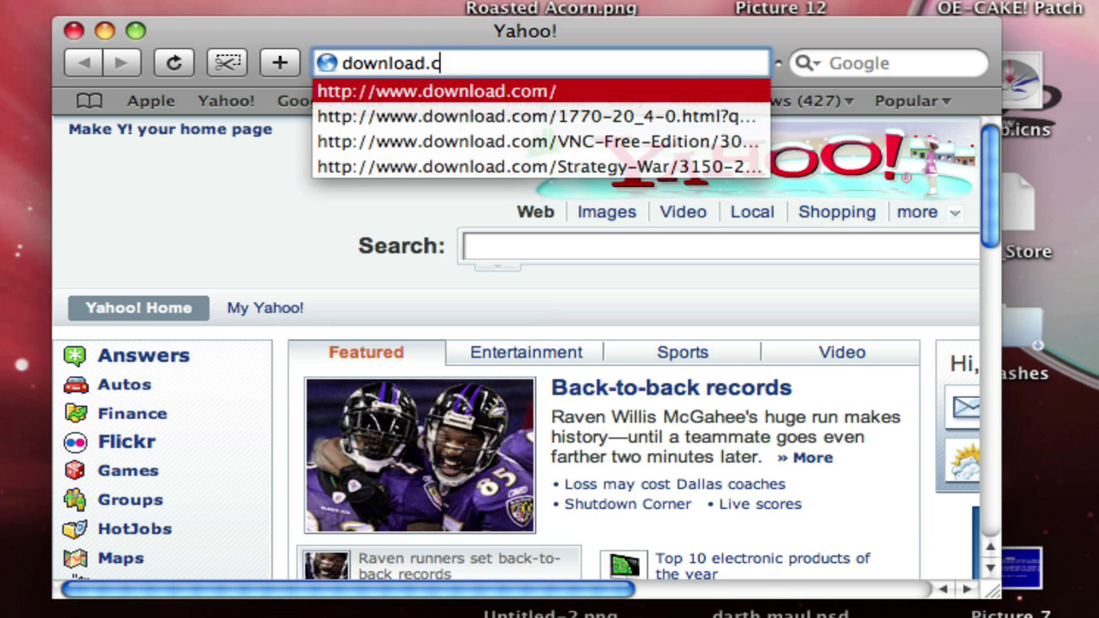
key("Return")
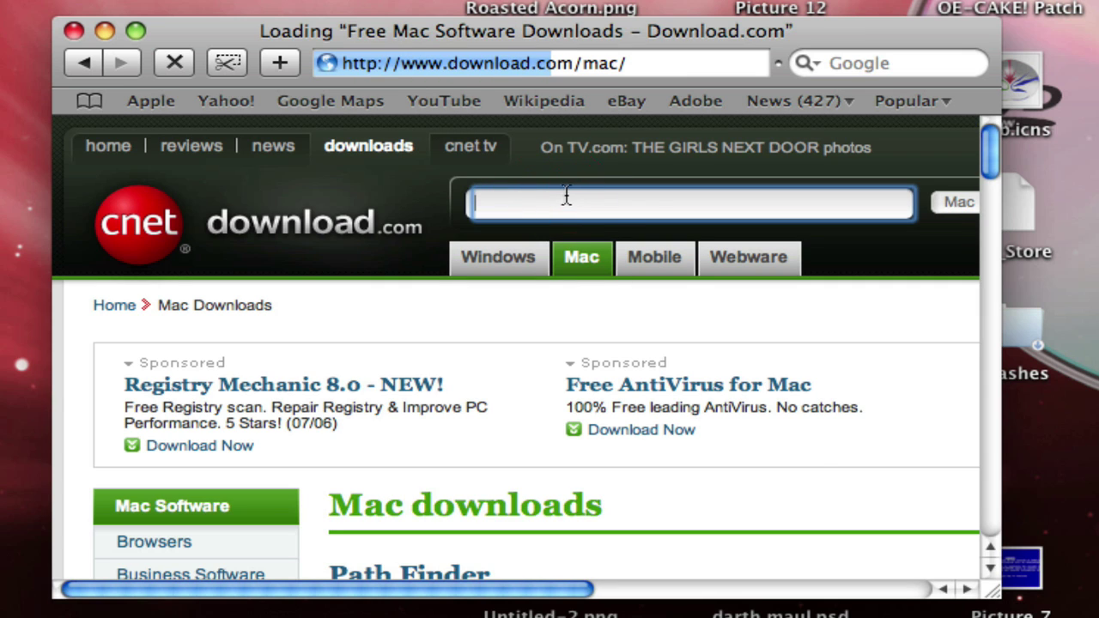
Step: Search download.com for "VNC server" with the software category set to Windows
scroll(602, 208, "right", 5)
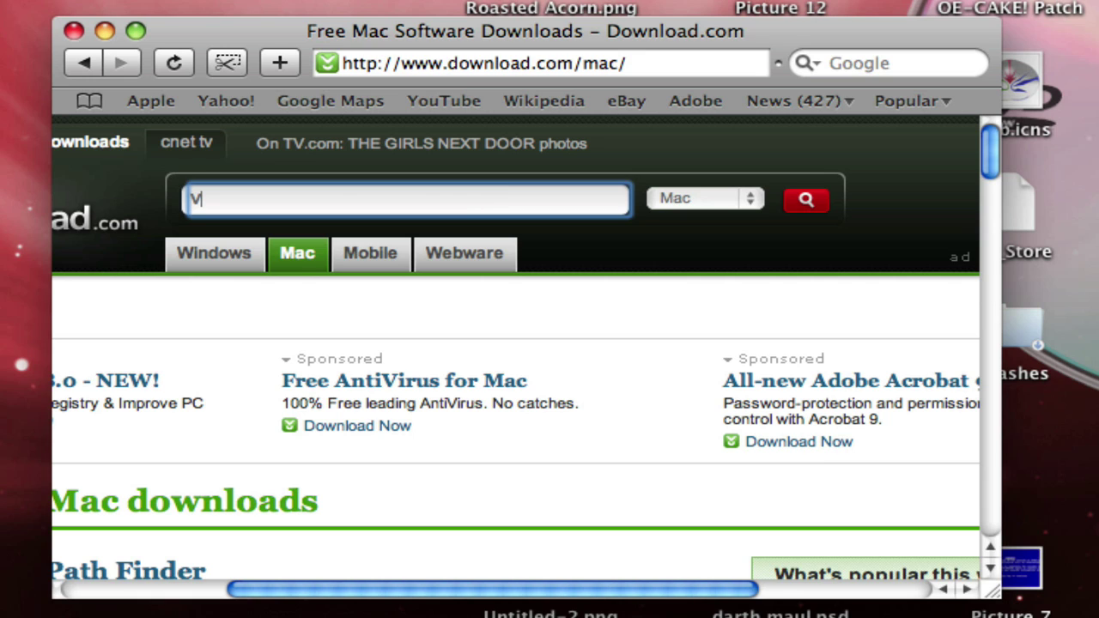
type("NC server")
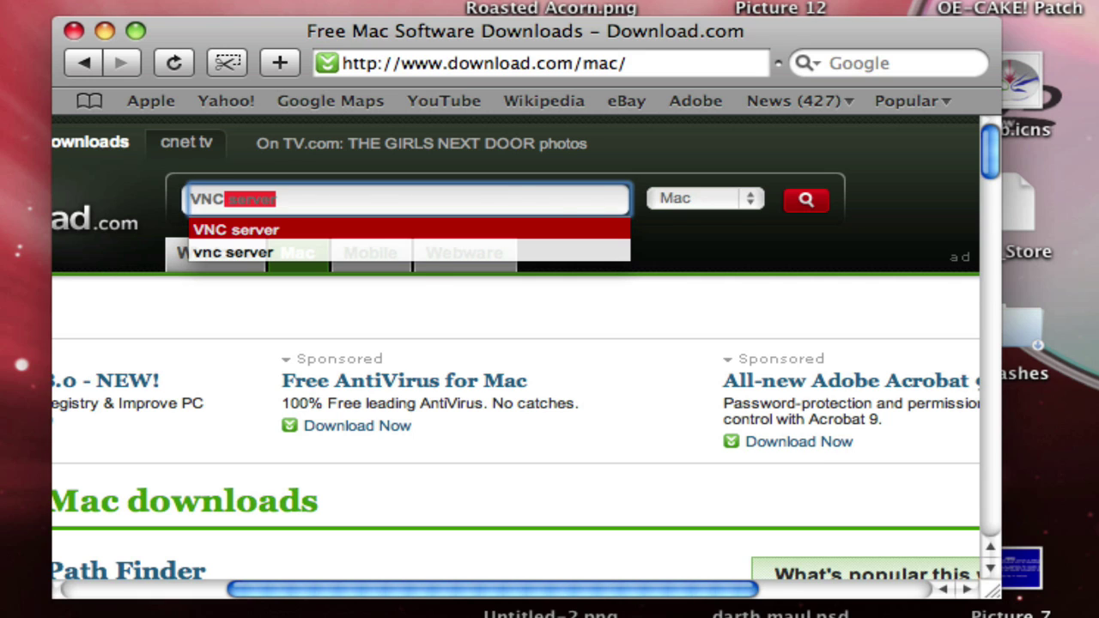
left_click(544, 196)
left_click(743, 209)
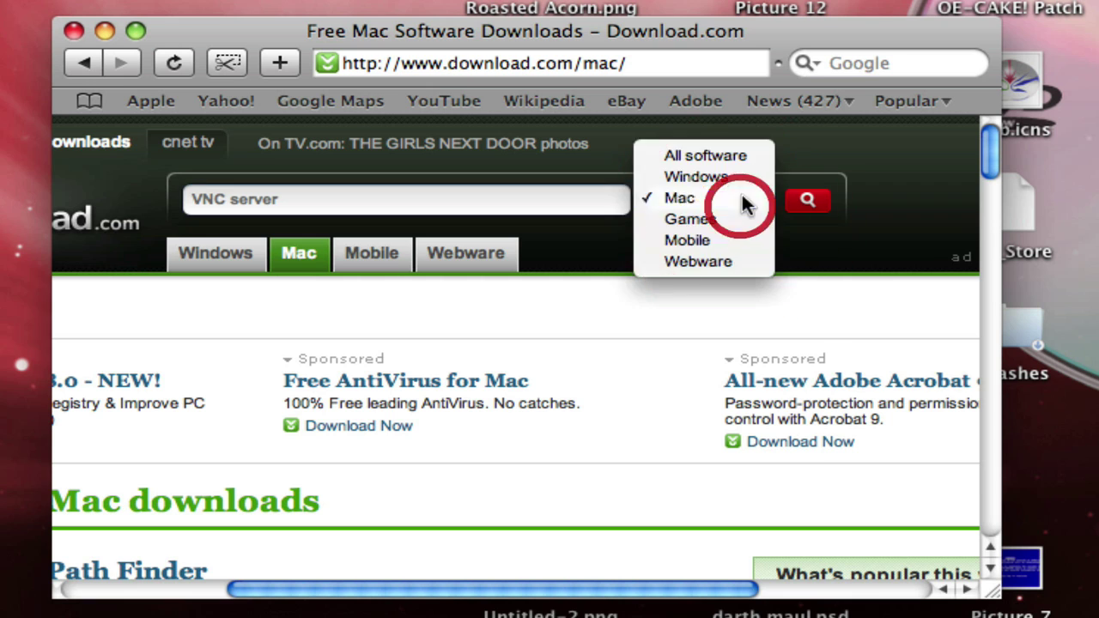
left_click(747, 199)
left_click(737, 199)
left_click(738, 176)
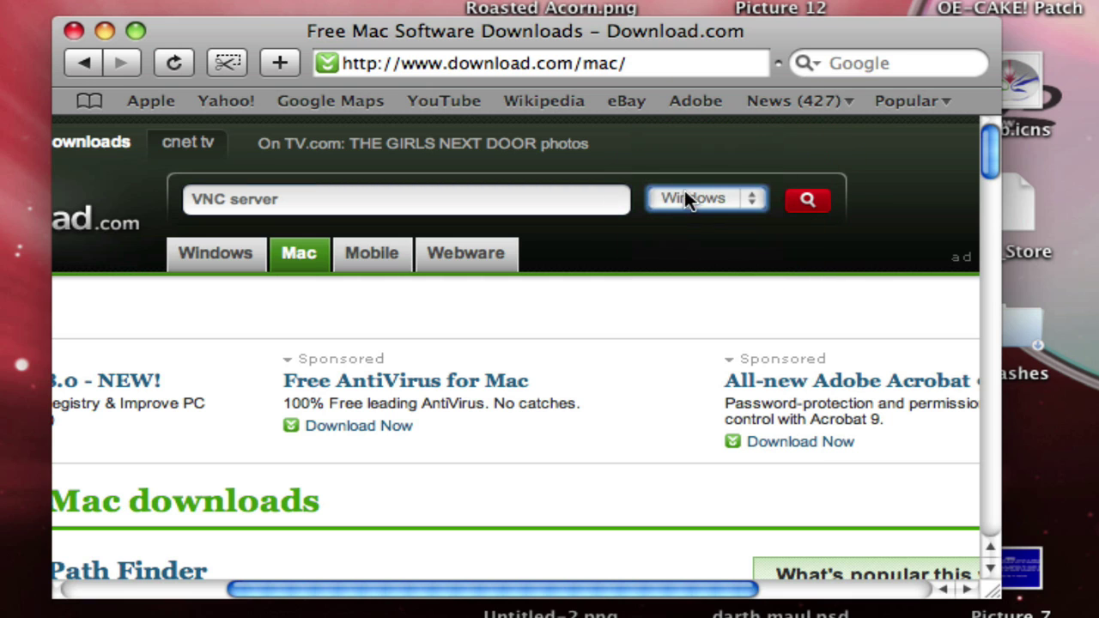
left_click(807, 201)
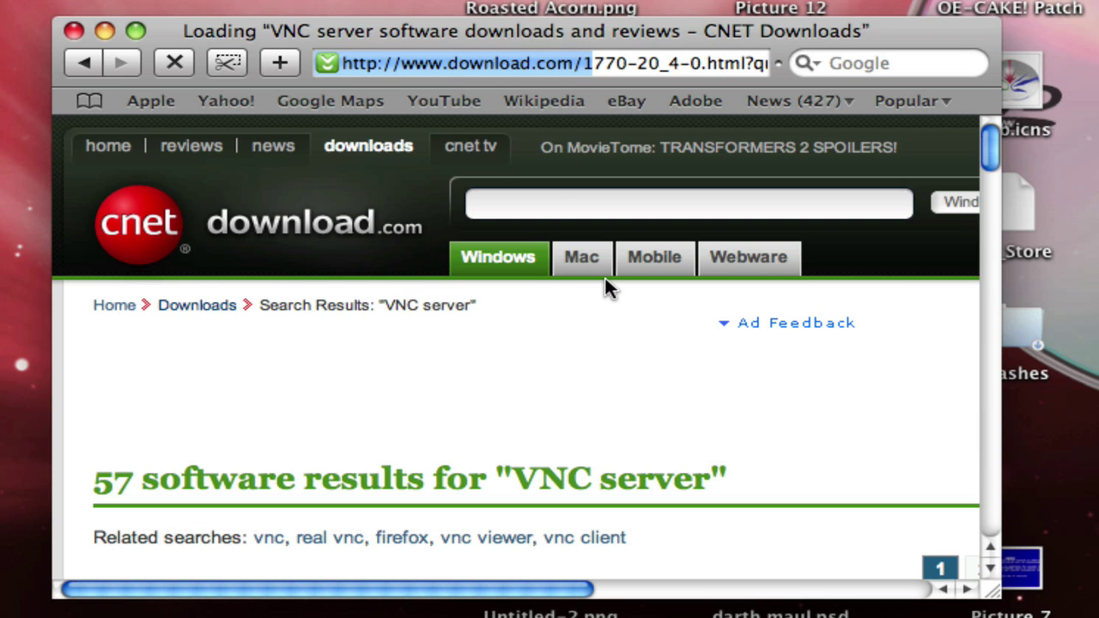
Step: Open the VNC Free Edition 4.1.2 page from the search results and request its download
scroll(597, 271, "down", 5)
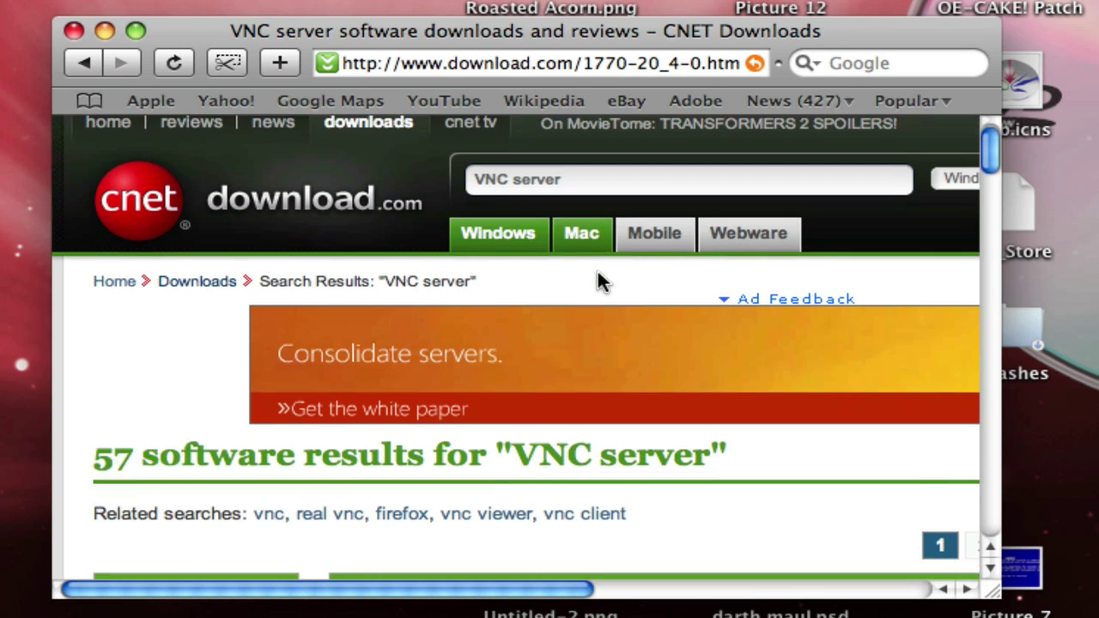
scroll(590, 289, "down", 4)
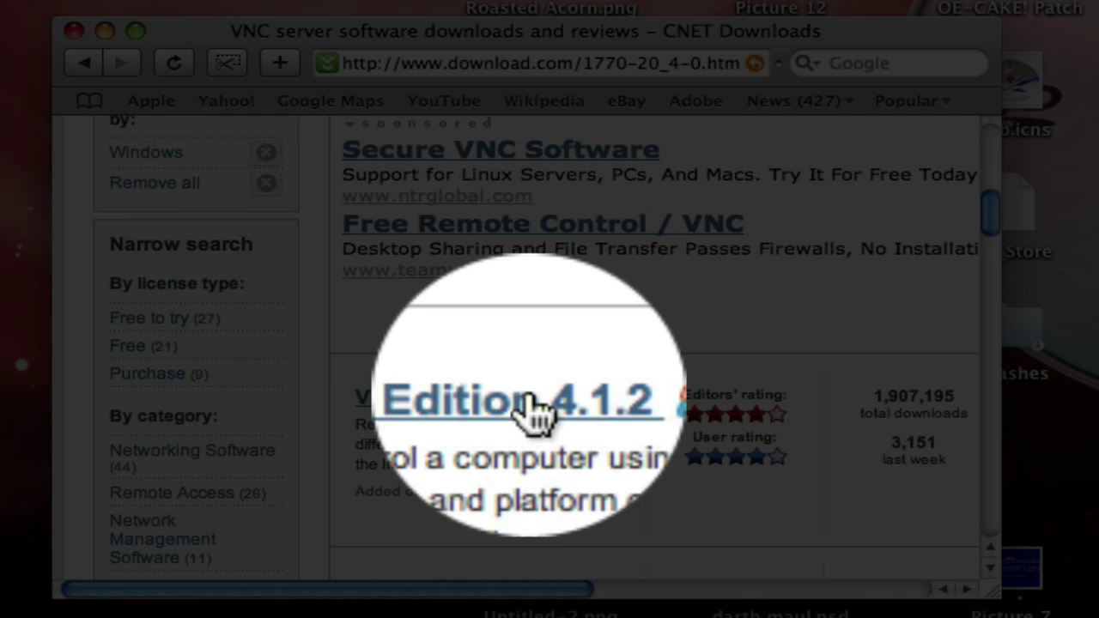
scroll(527, 421, "right", 5)
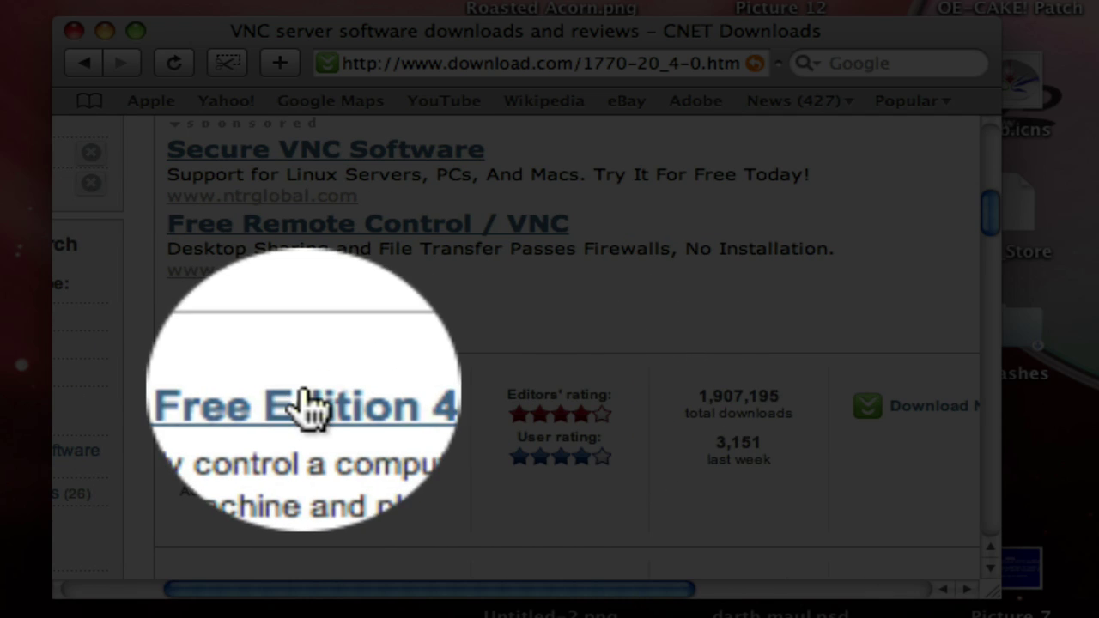
left_click(303, 398)
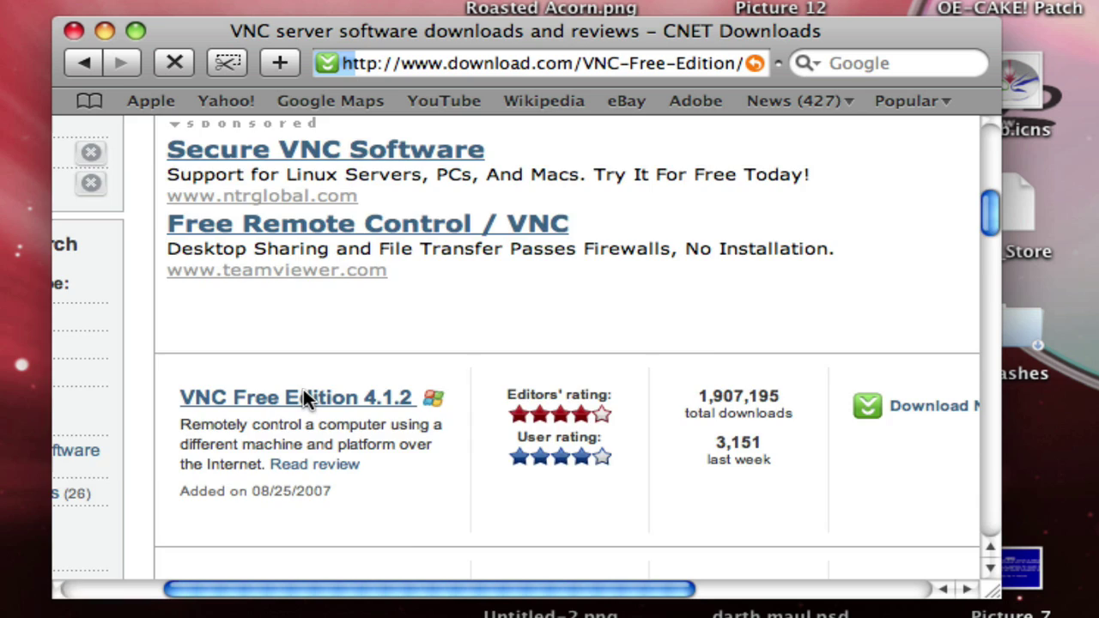
scroll(302, 414, "down", 4)
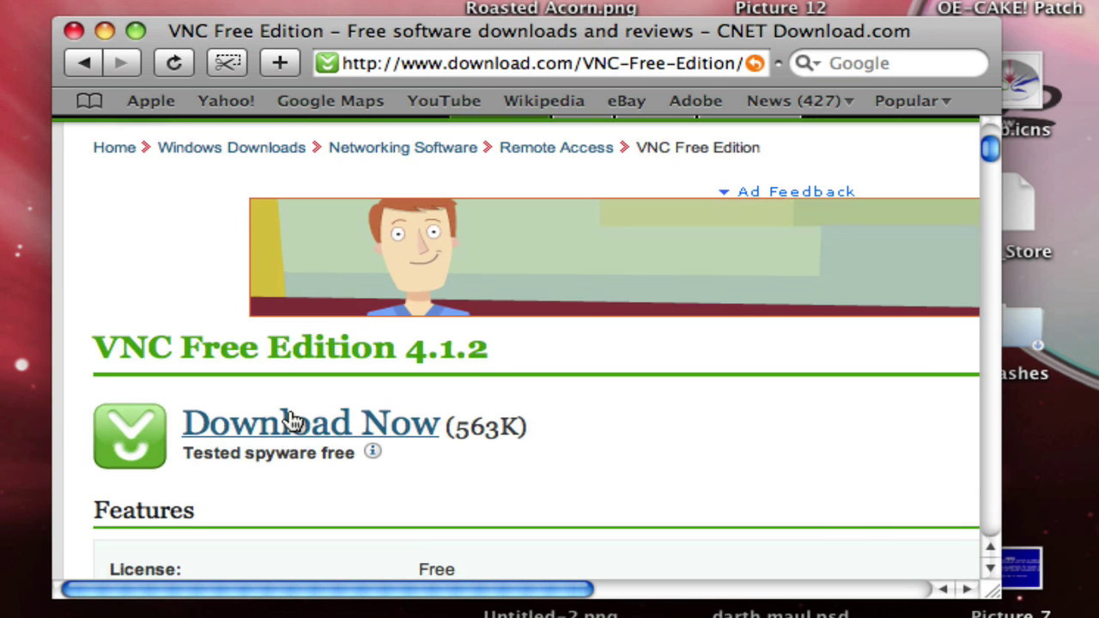
left_click(279, 429)
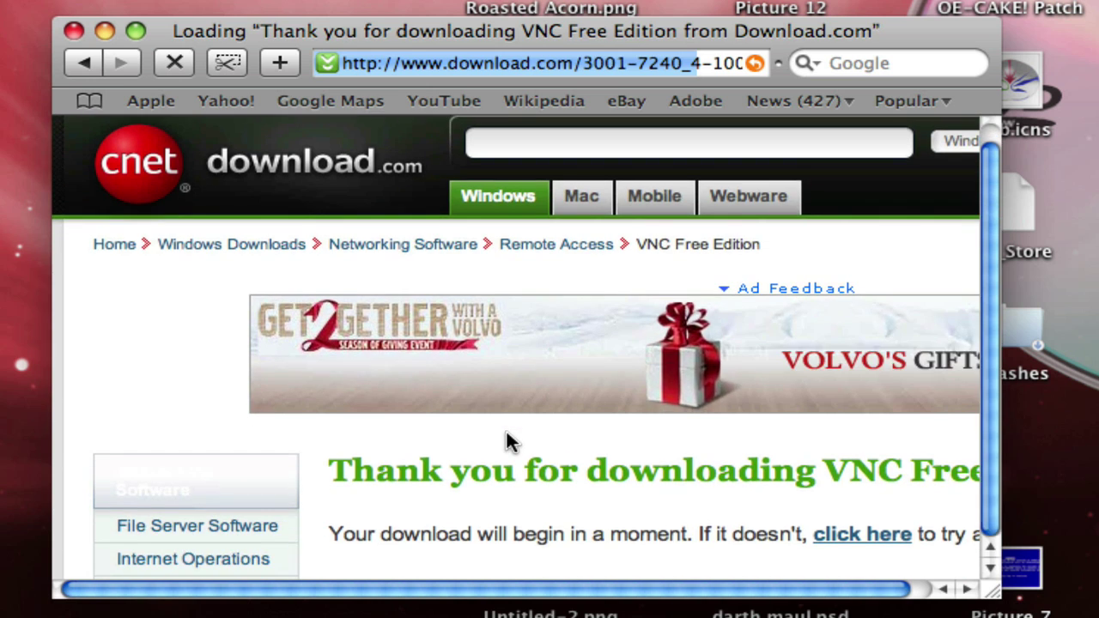
Step: Proceed to the VNC Free Edition download list on the RealVNC site, leaving the optional details form blank
scroll(395, 360, "down", 7)
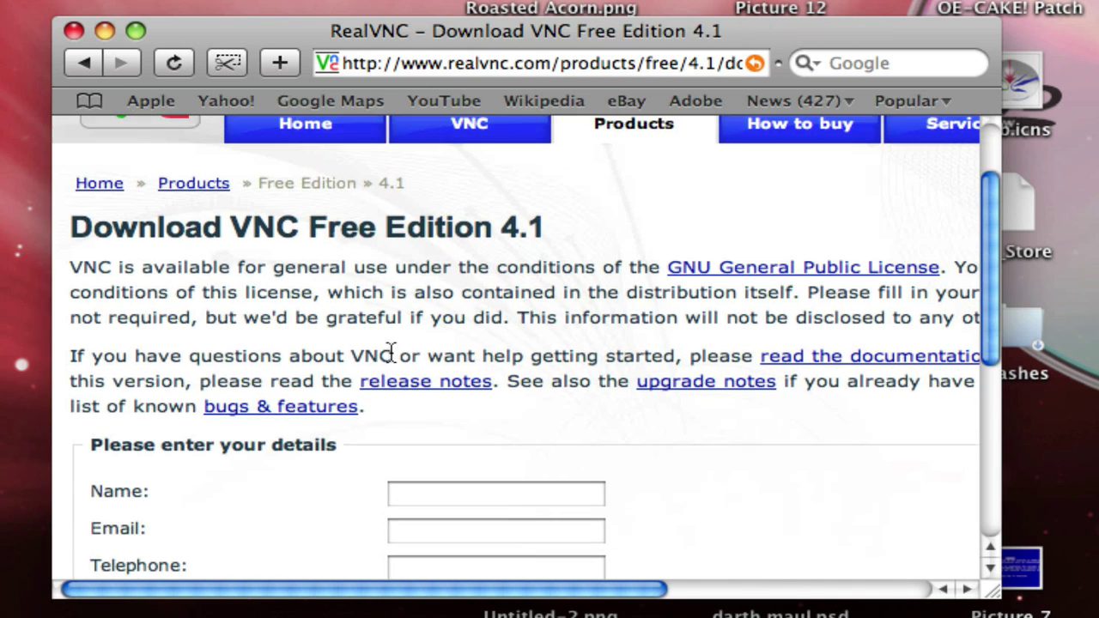
scroll(681, 454, "down", 4)
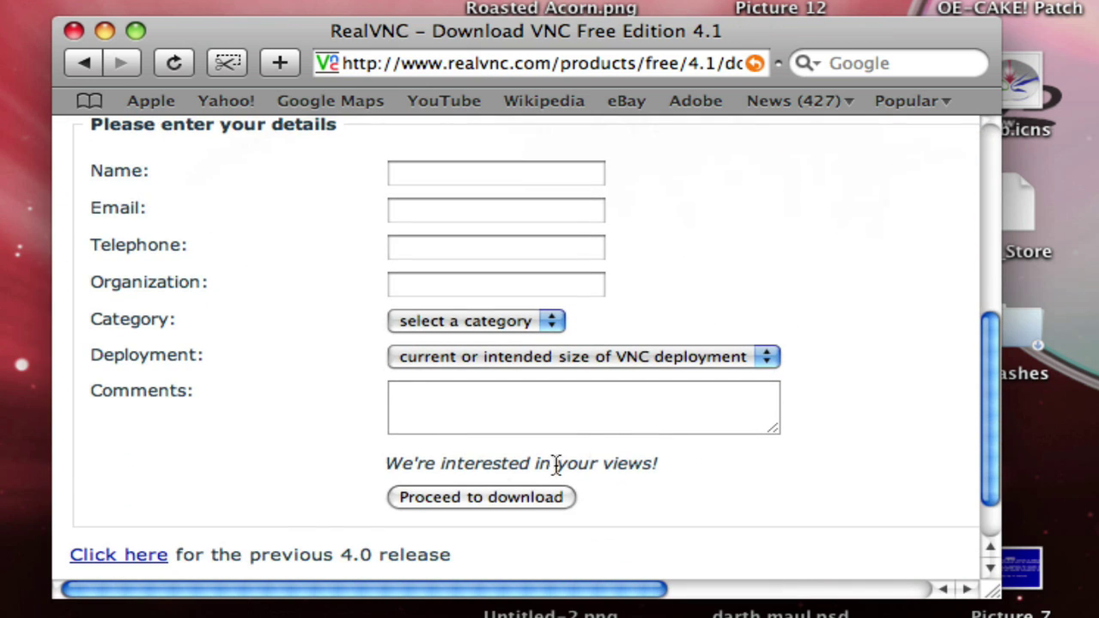
left_click(500, 497)
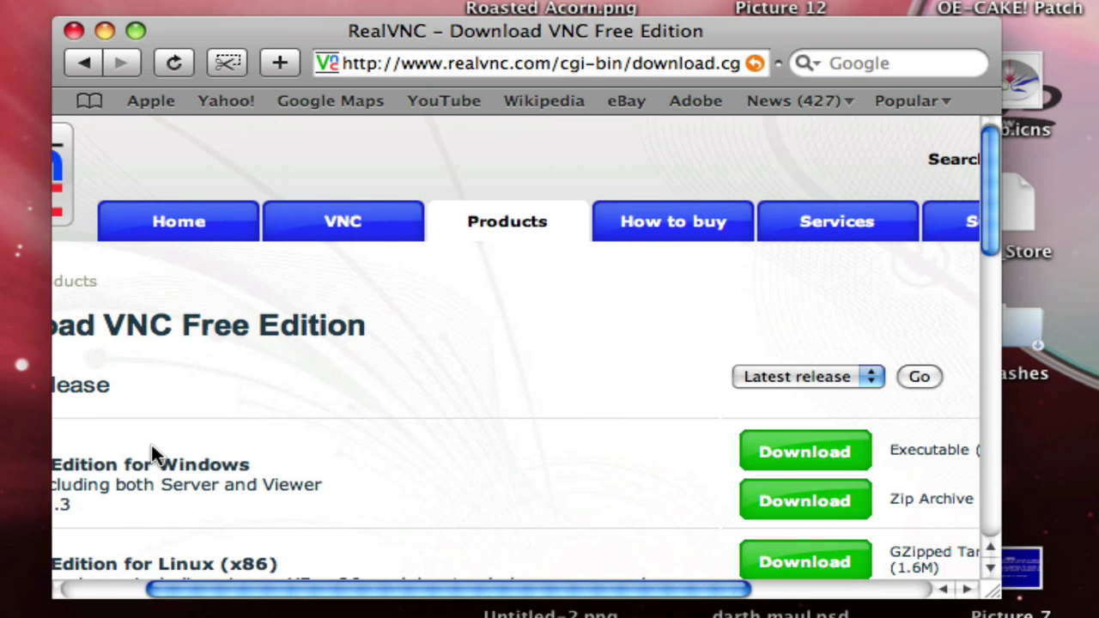
Step: Request the executable download of VNC Free Edition for Windows from the latest release list
scroll(424, 481, "right", 5)
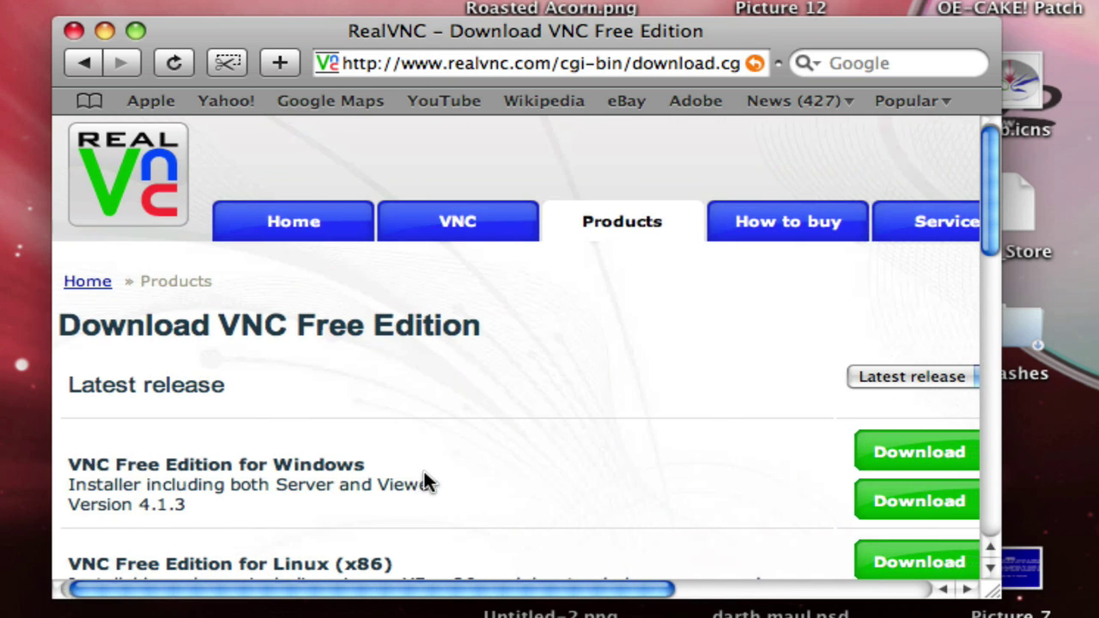
scroll(795, 450, "right", 8)
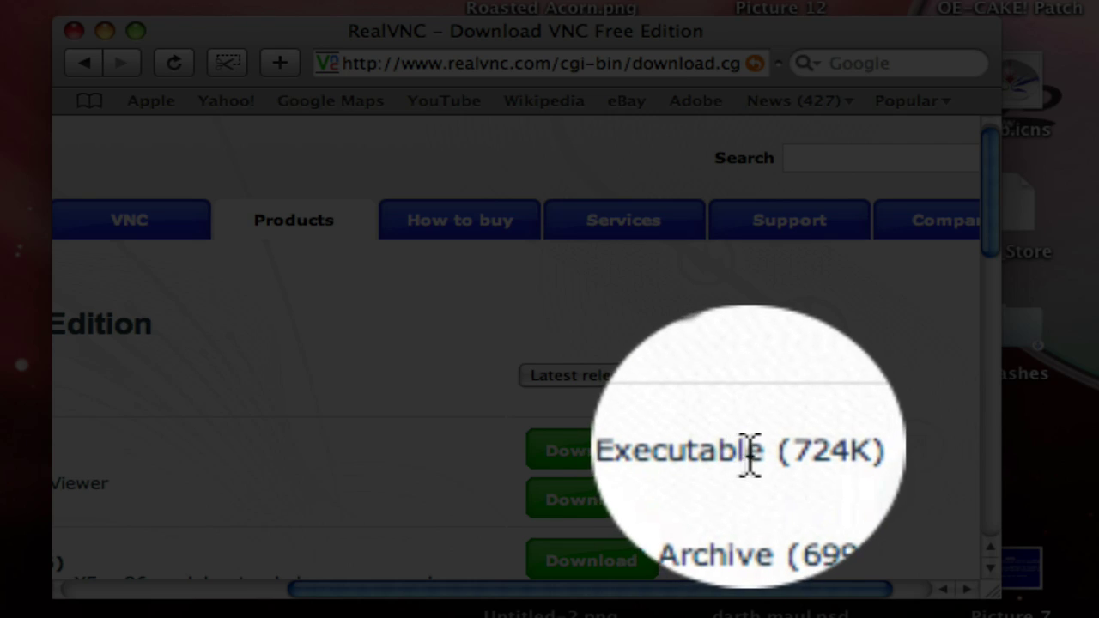
left_click_drag(738, 449, 690, 451)
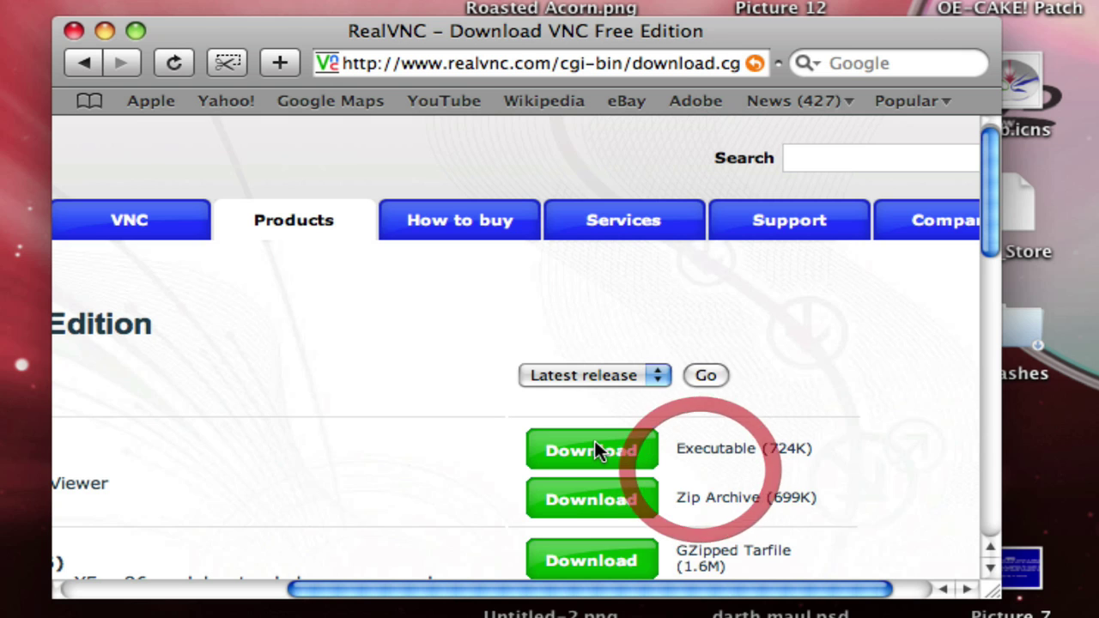
left_click(594, 440)
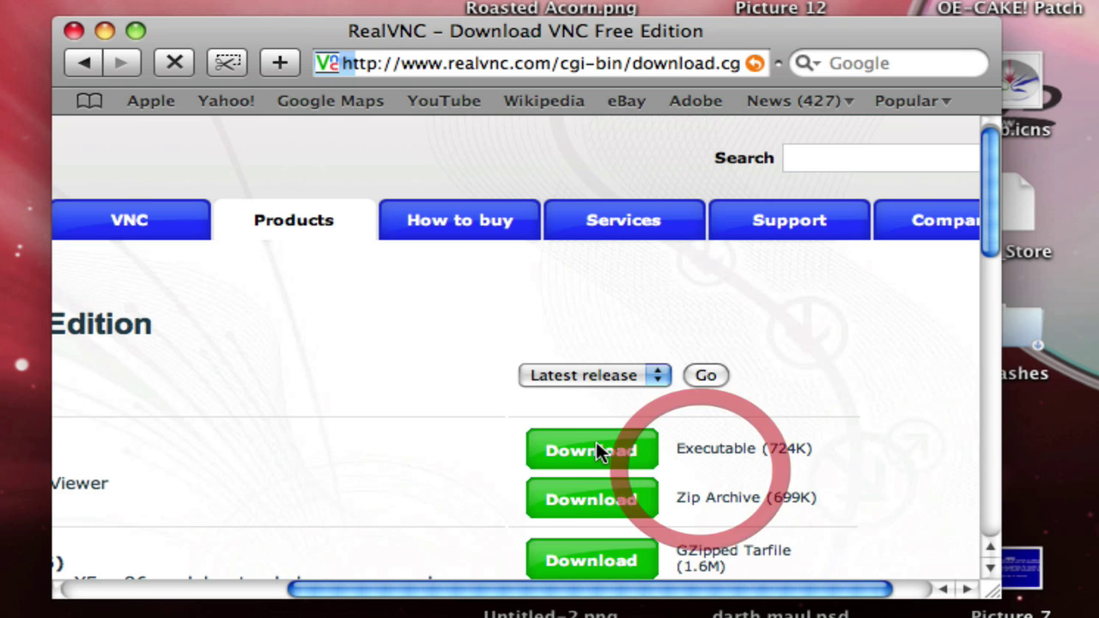
Step: Accept the license terms and download vnc-4_1_3-x86_win32.exe
scroll(688, 393, "down", 5)
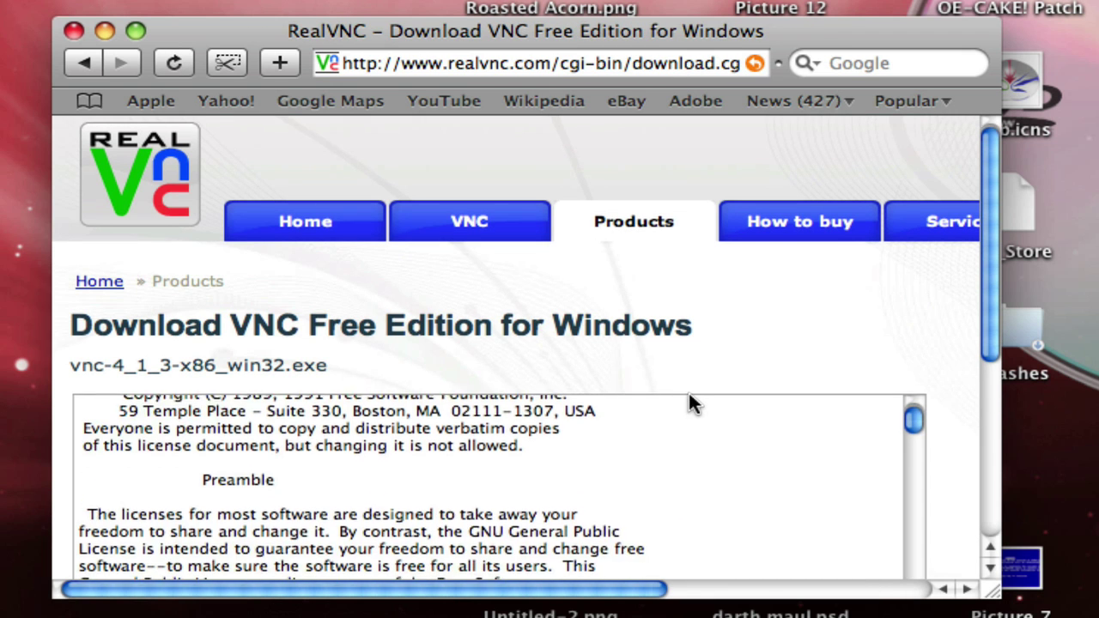
scroll(849, 272, "down", 3)
scroll(927, 268, "down", 3)
scroll(994, 311, "down", 7)
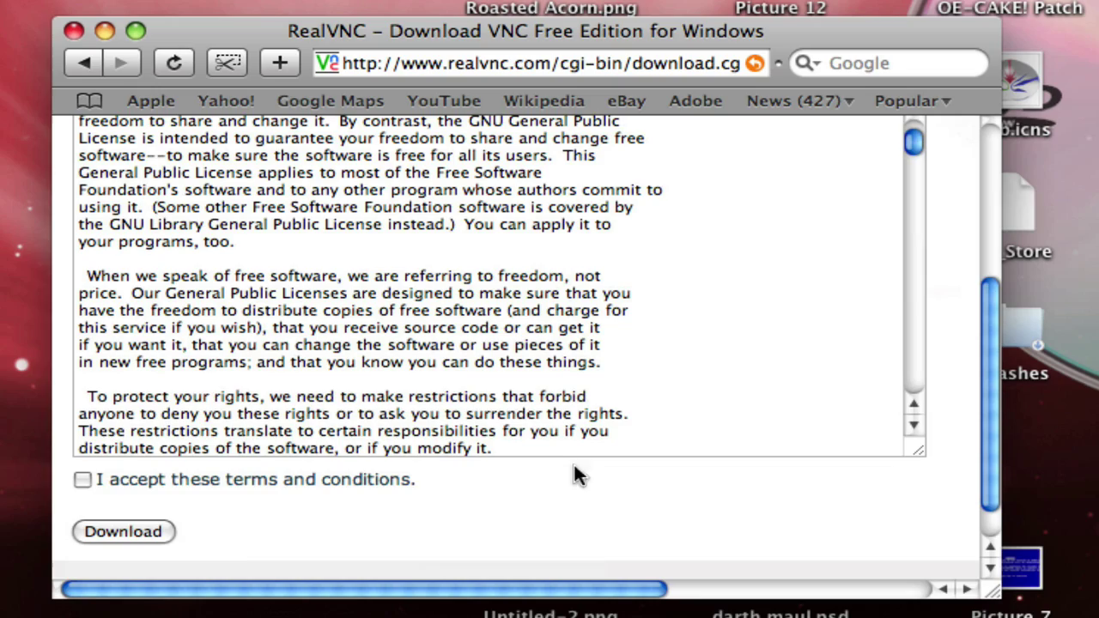
left_click(82, 479)
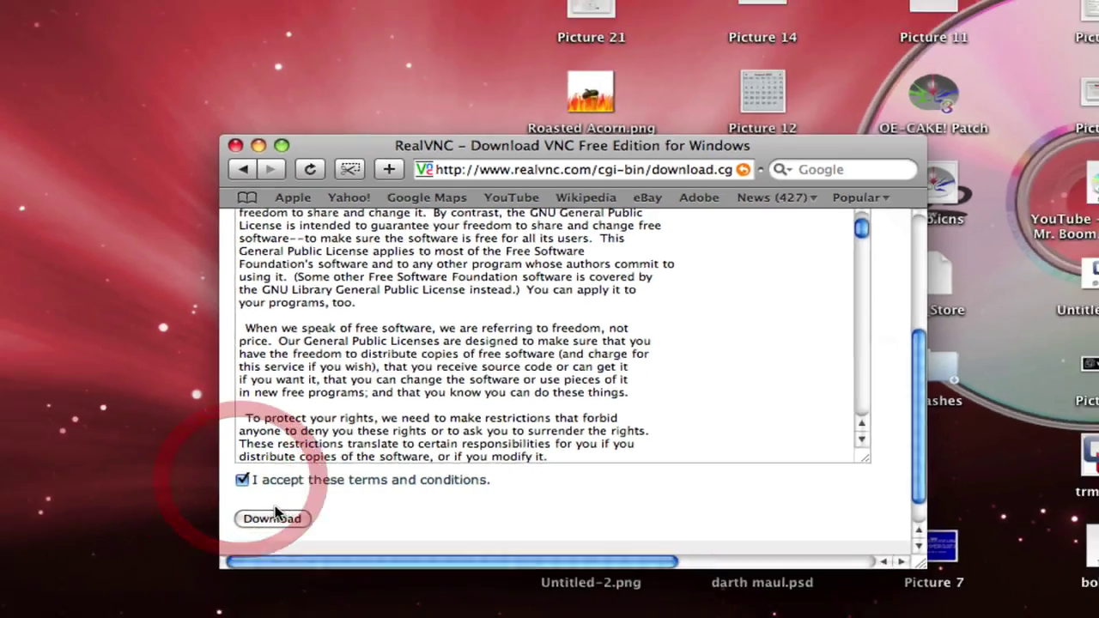
left_click(448, 504)
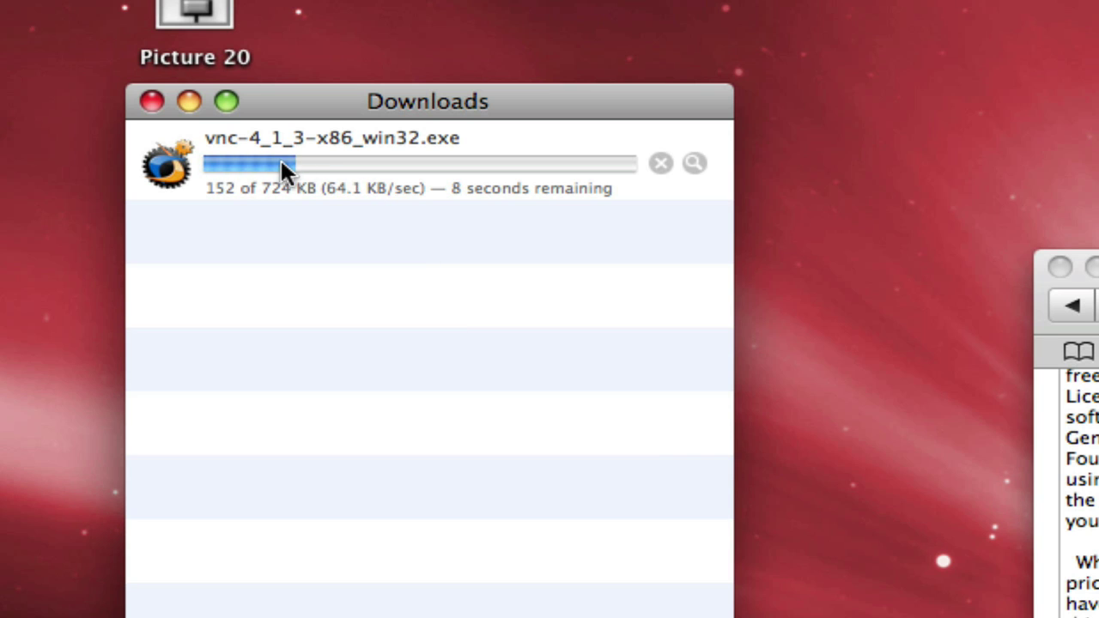
Step: Close the RealVNC browser window and reveal the downloaded vnc-4_1_3-x86_win32-2.exe in Finder
left_click_drag(488, 100, 488, 103)
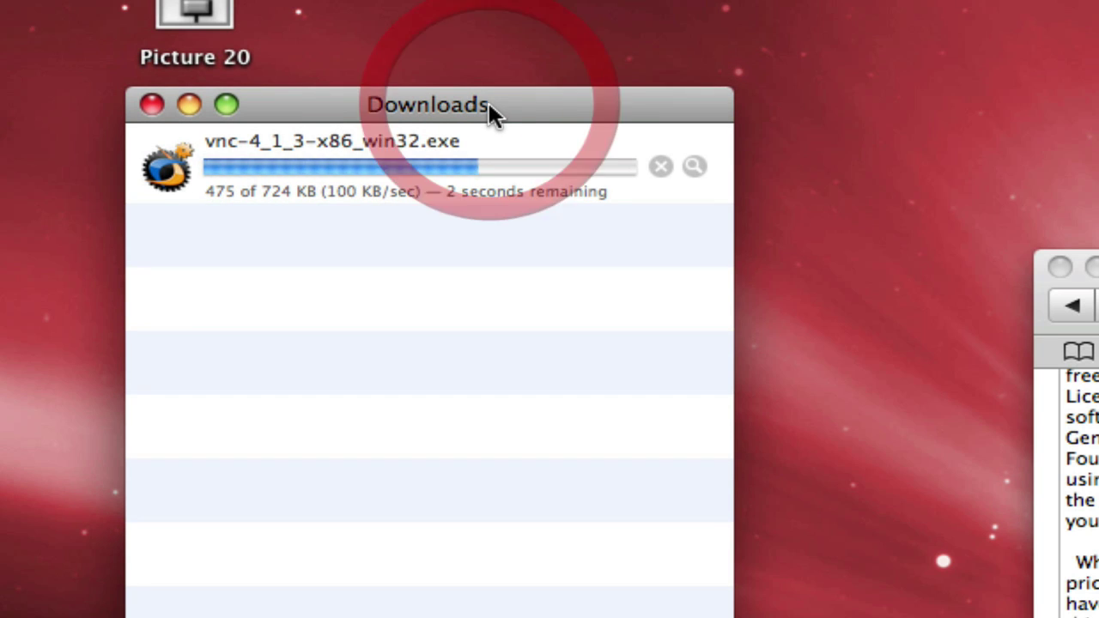
left_click(1059, 267)
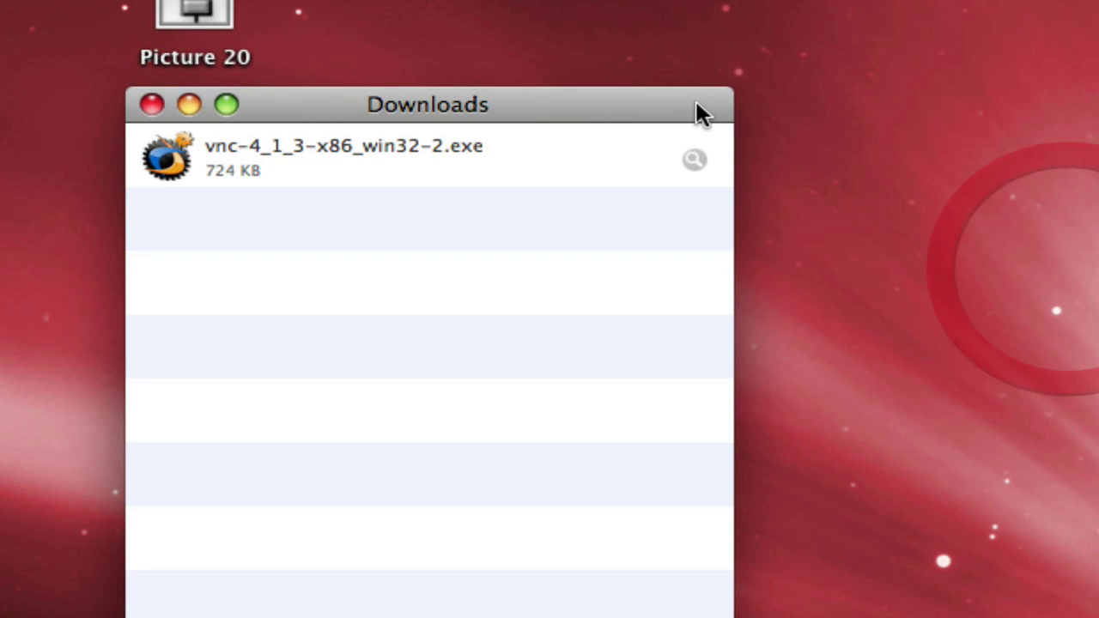
left_click(694, 159)
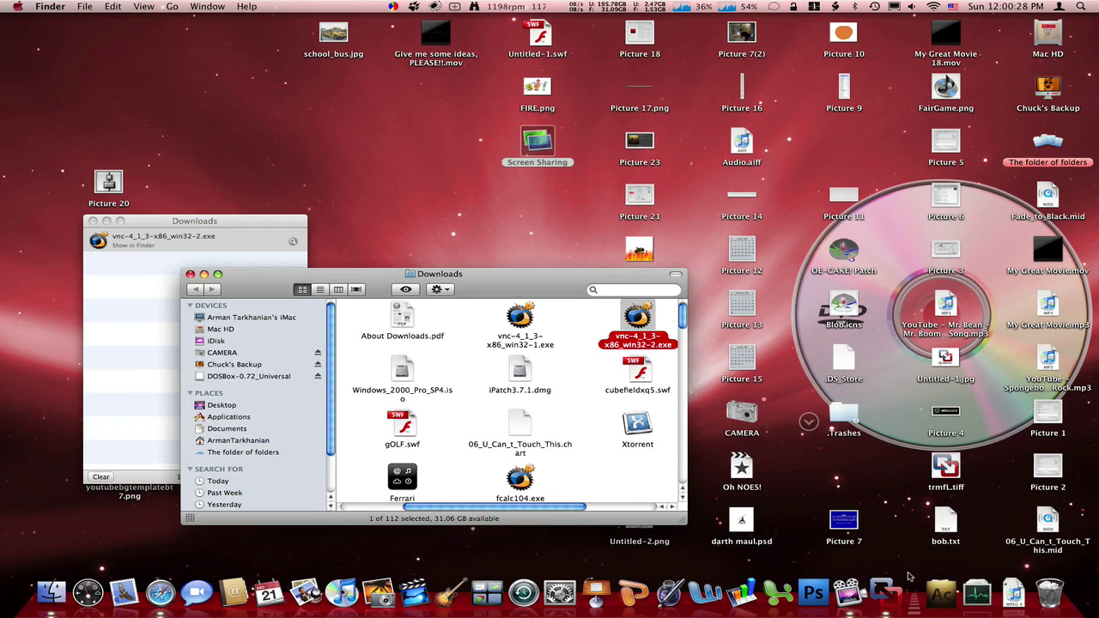
Step: Copy vnc-4_1_3-x86_win32-2.exe onto the Windows XP virtual machine's desktop in VMware Fusion and close the Finder window
left_click(889, 584)
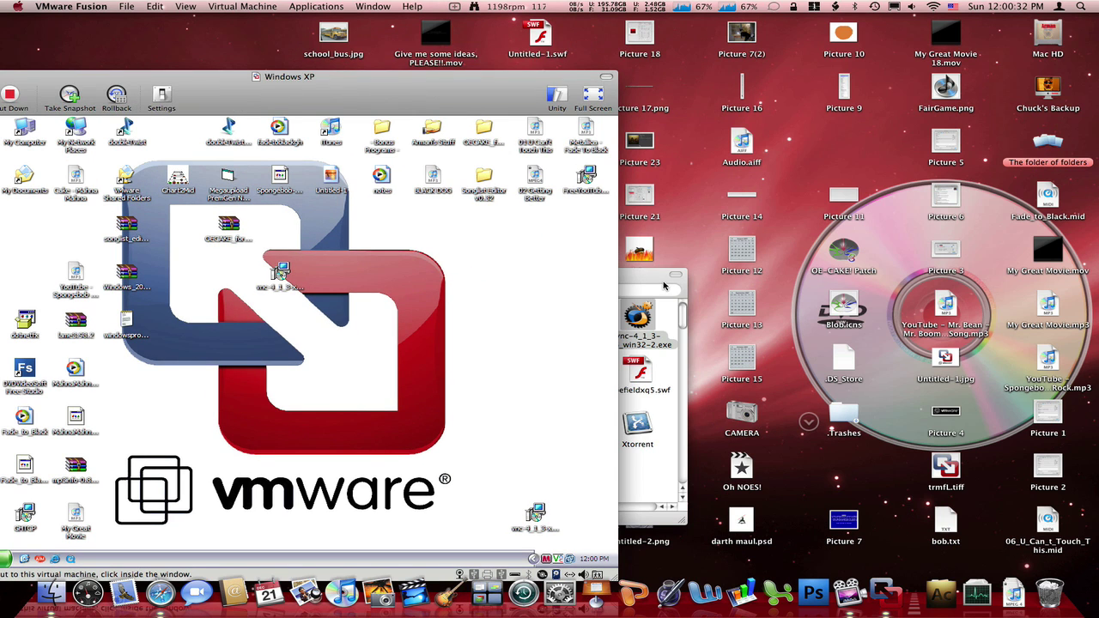
left_click(664, 286)
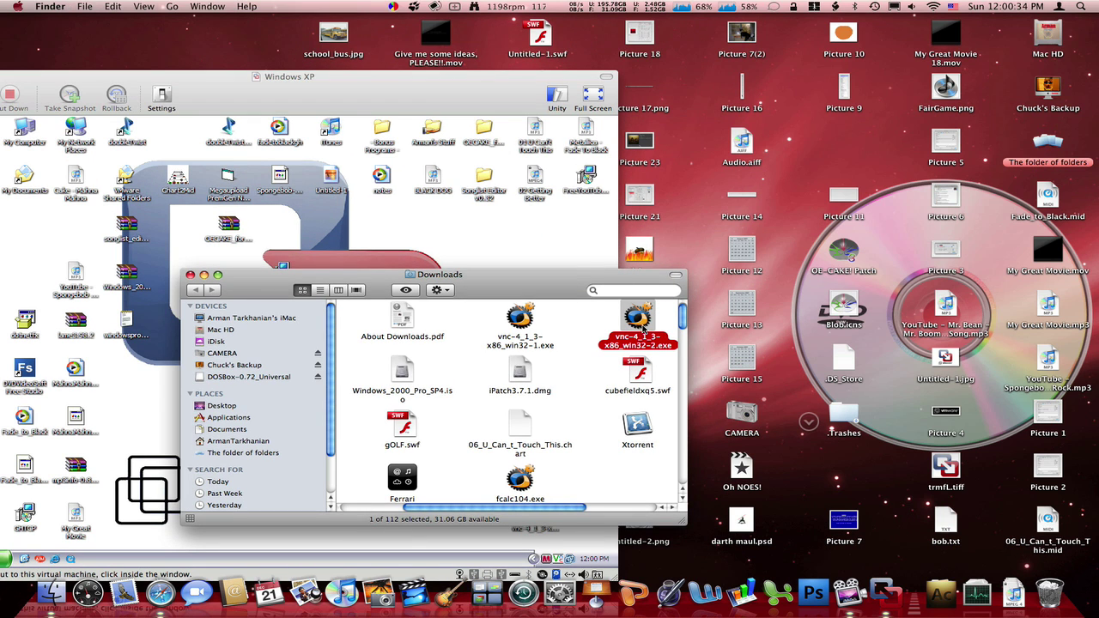
left_click_drag(602, 269, 904, 286)
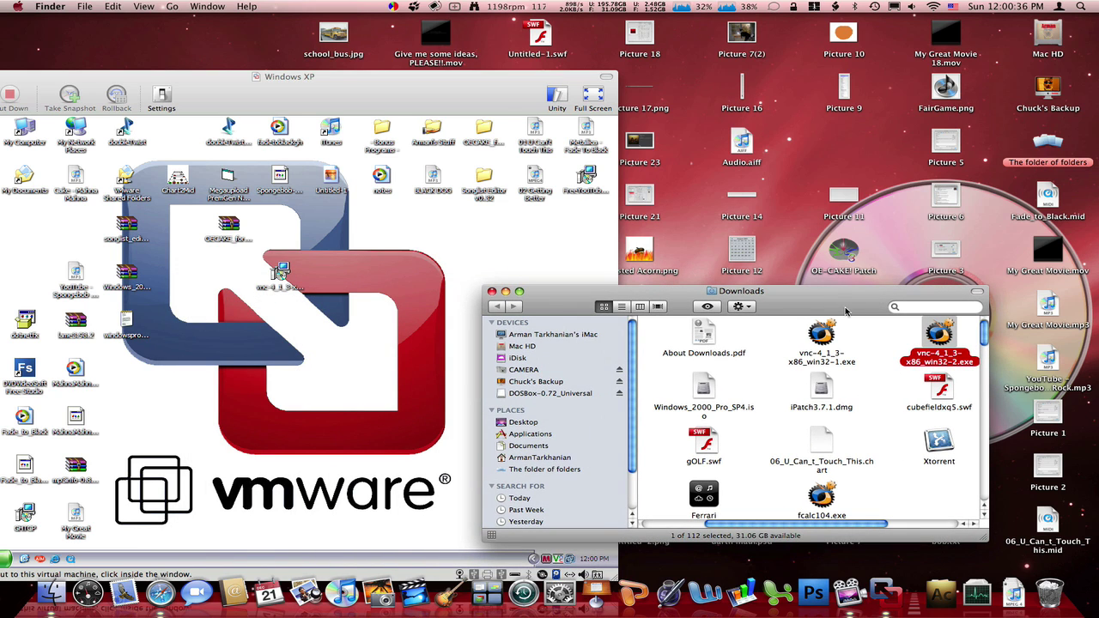
left_click_drag(940, 342, 508, 246)
left_click(492, 291)
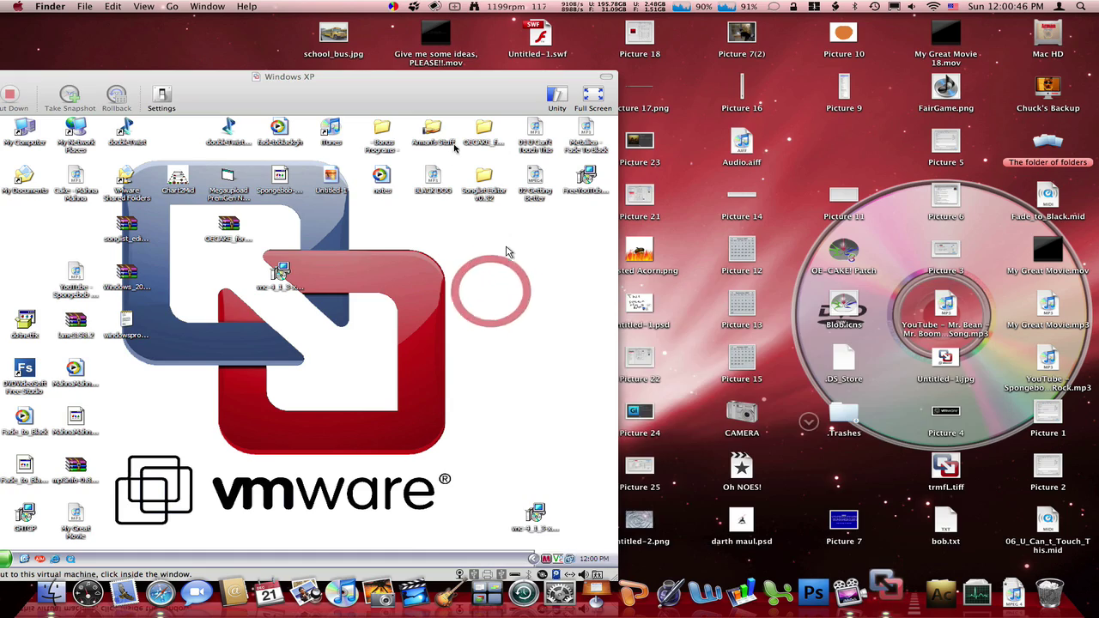
Step: Run the copied vnc-4_1_3-x86_win32-2 installer on the Windows XP desktop and accept its license agreement
left_click_drag(477, 96, 691, 85)
left_click(708, 263)
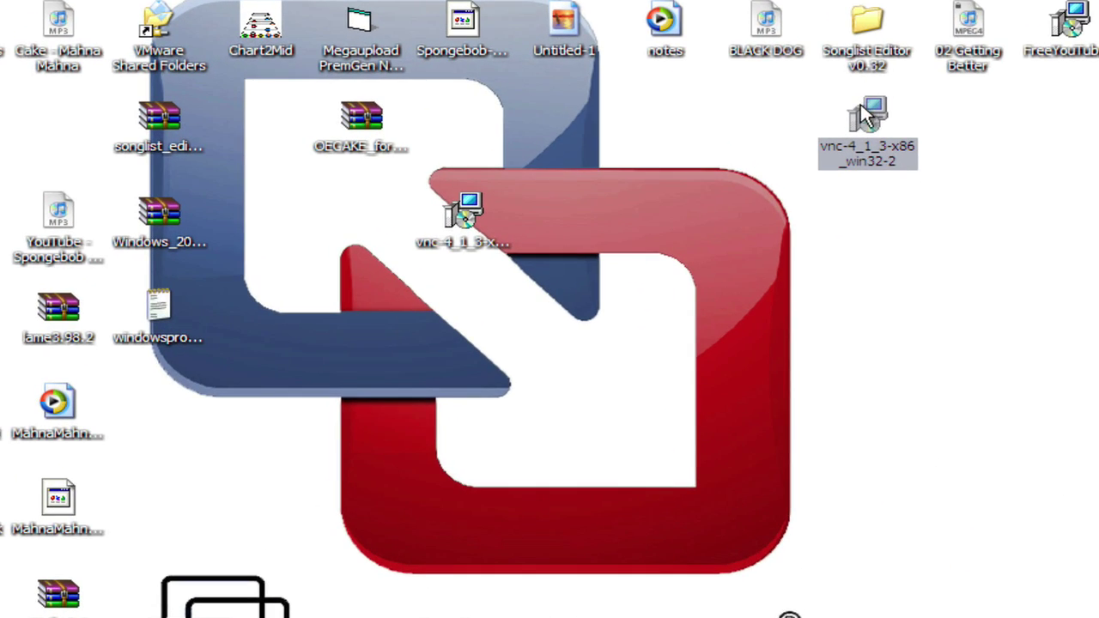
double_click(867, 116)
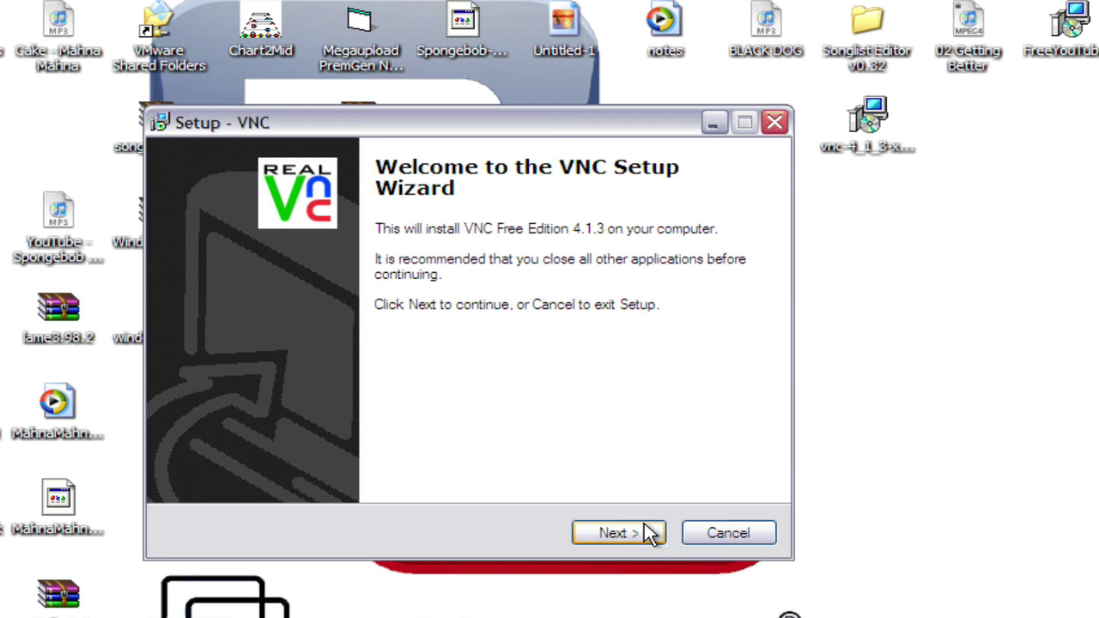
left_click(645, 536)
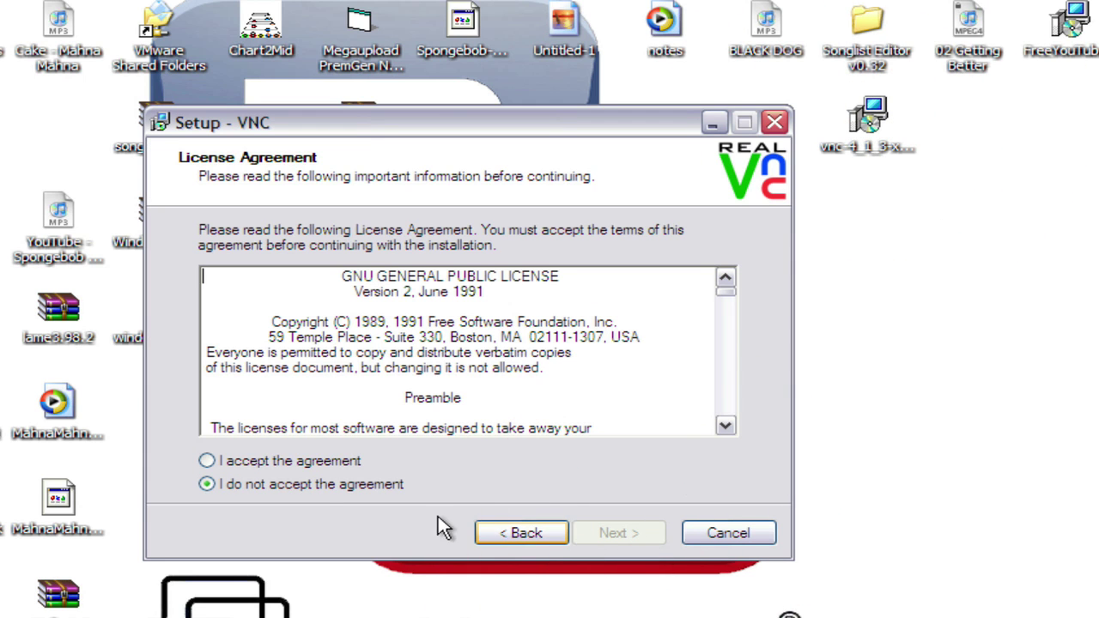
left_click(317, 461)
left_click(624, 533)
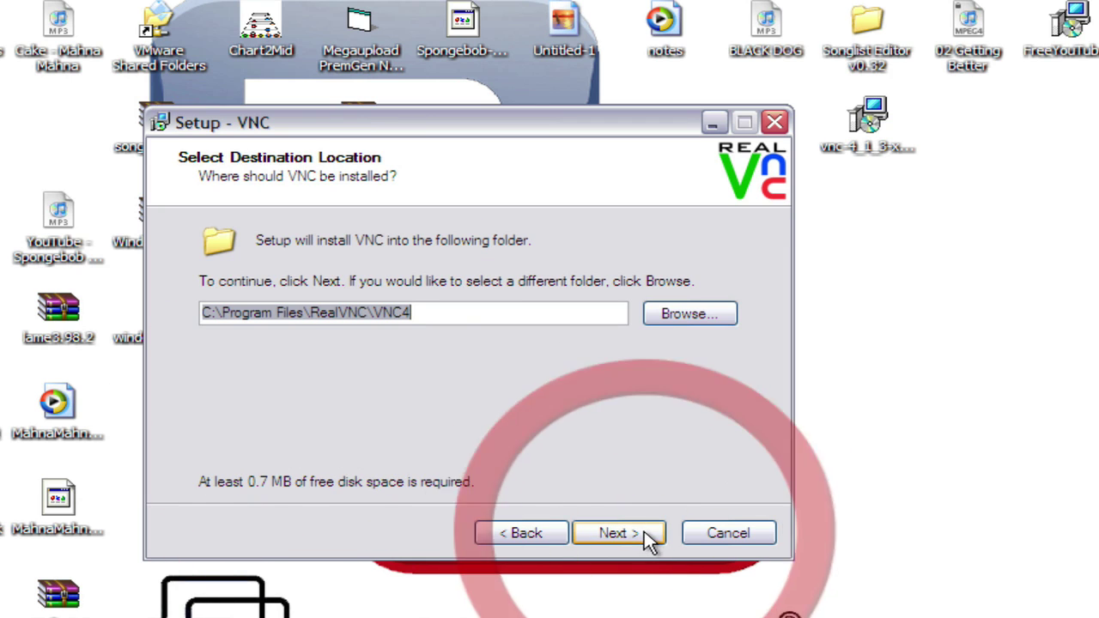
Step: Install VNC with the default folders, the full installation of Server and Viewer, and both Service-Mode options enabled
left_click(637, 539)
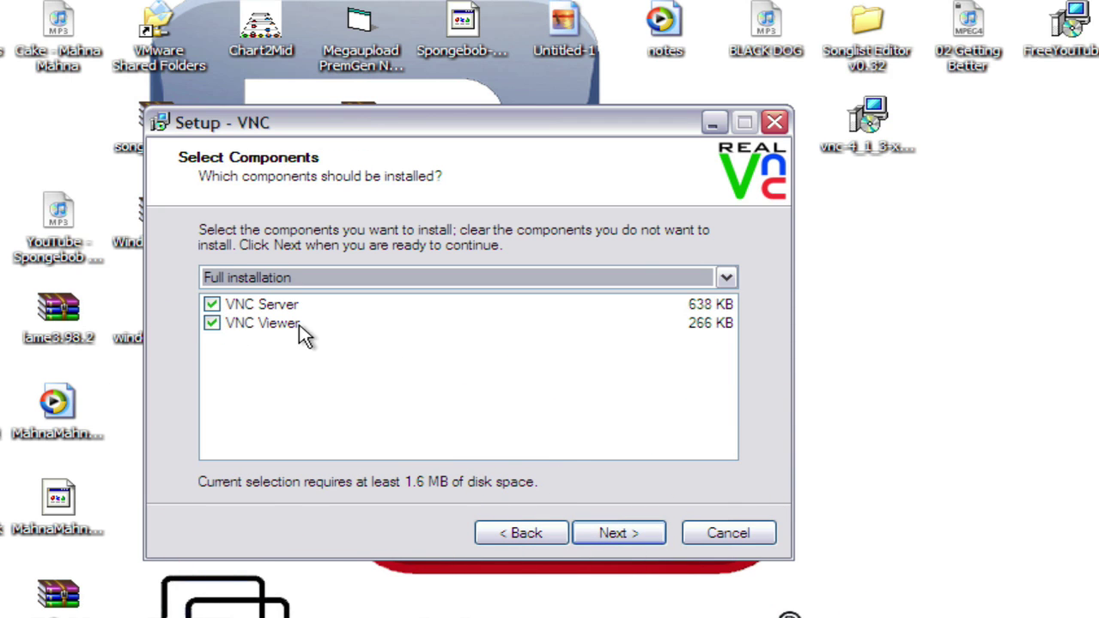
left_click(627, 541)
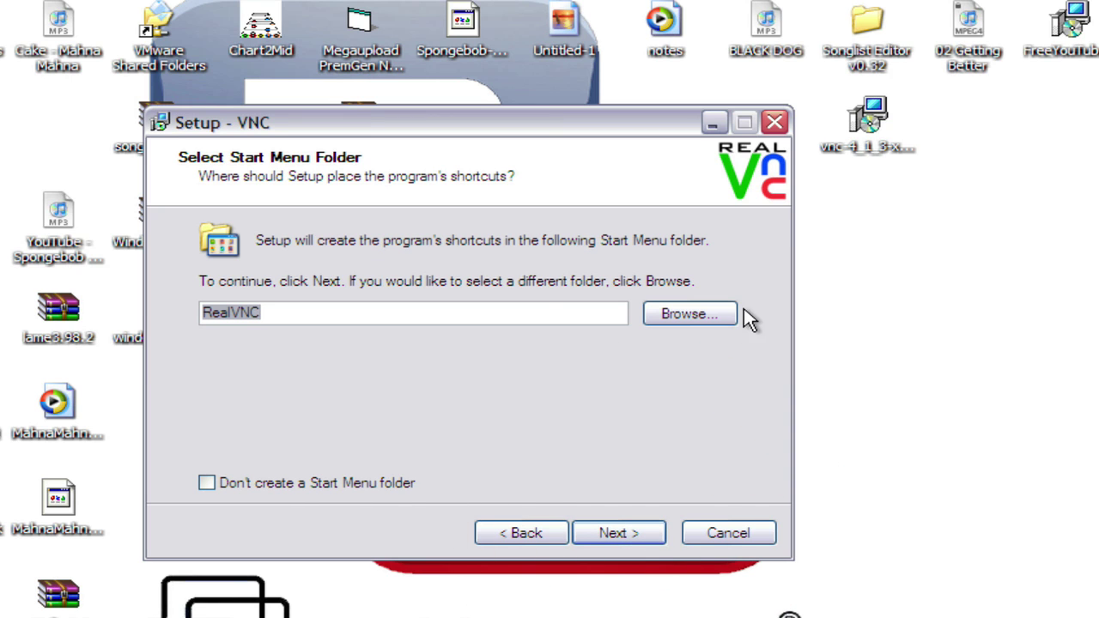
left_click(644, 530)
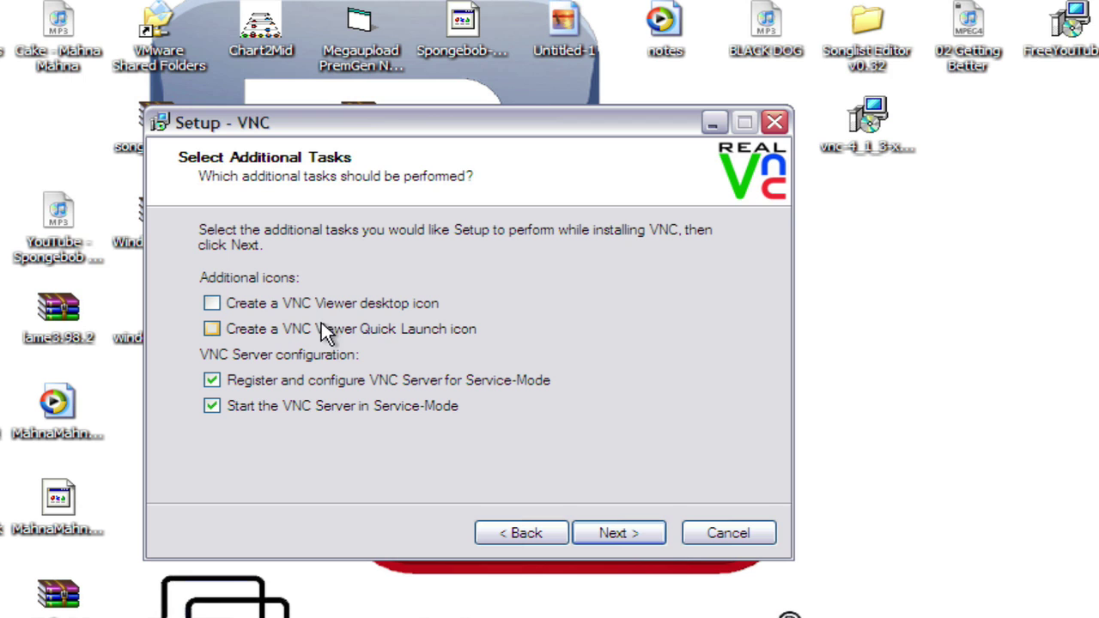
left_click(652, 537)
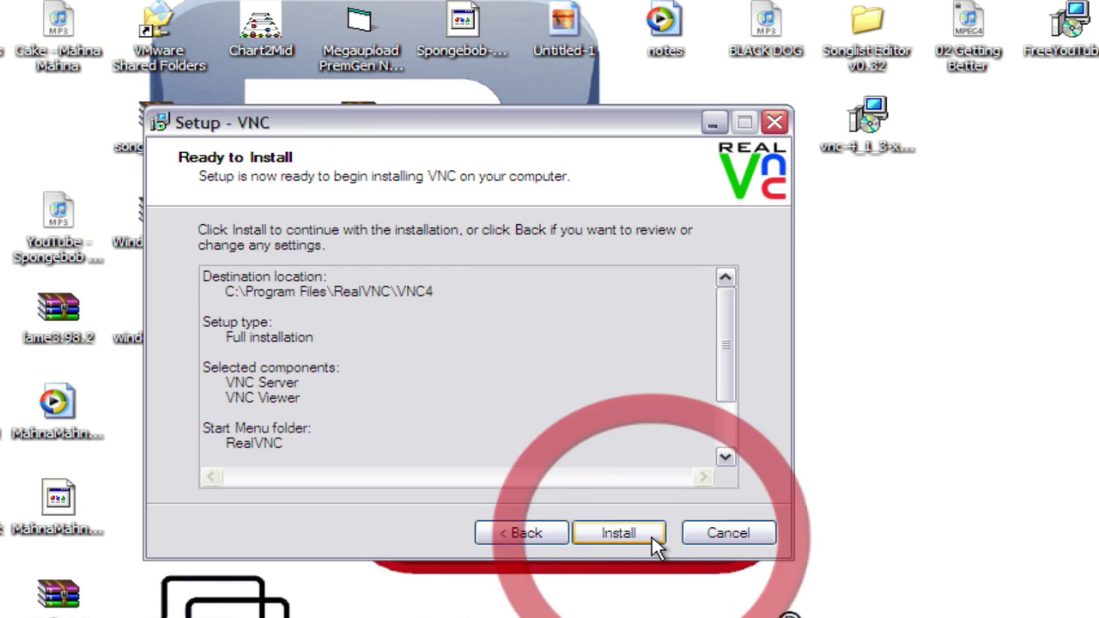
left_click(651, 537)
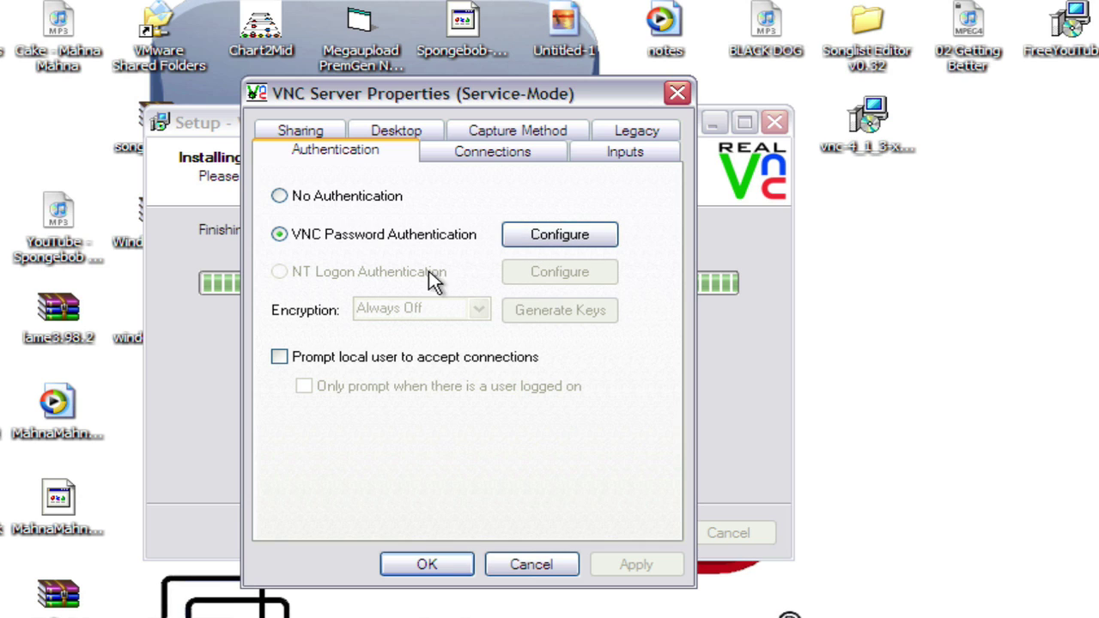
Step: Configure VNC Password Authentication by entering and confirming a new VNC server password
left_click(540, 233)
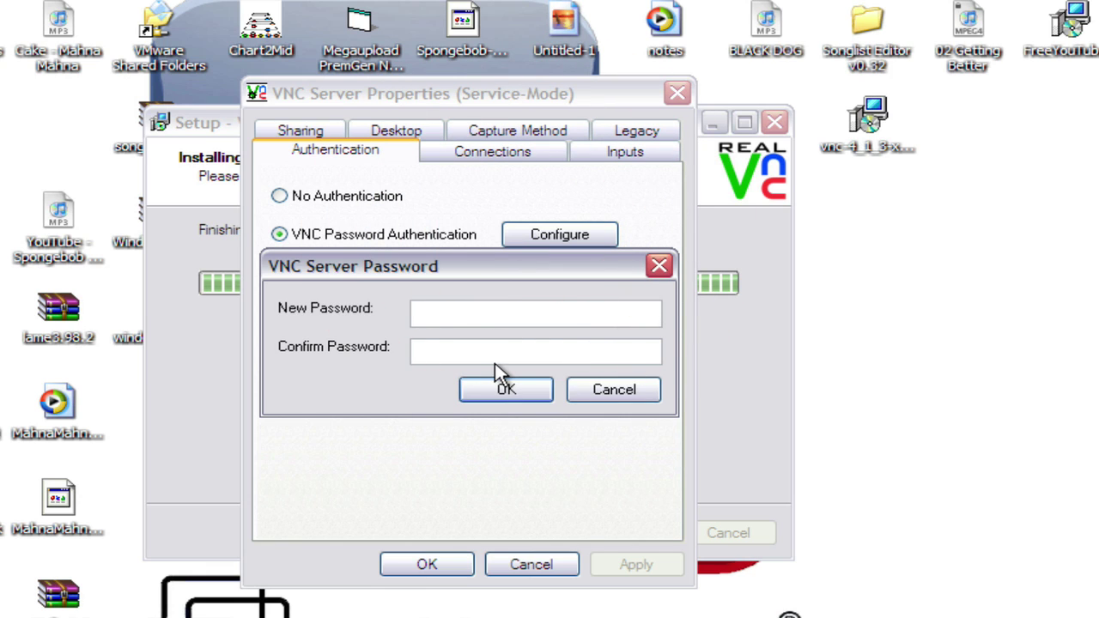
type("••")
left_click(508, 349)
type("••••••••••")
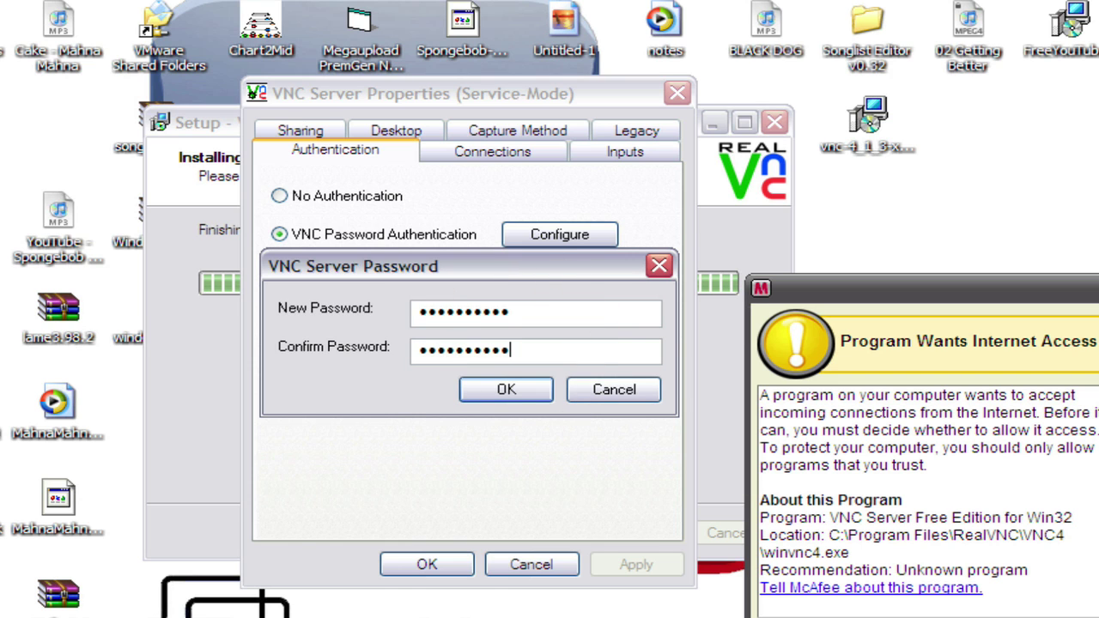
left_click(507, 391)
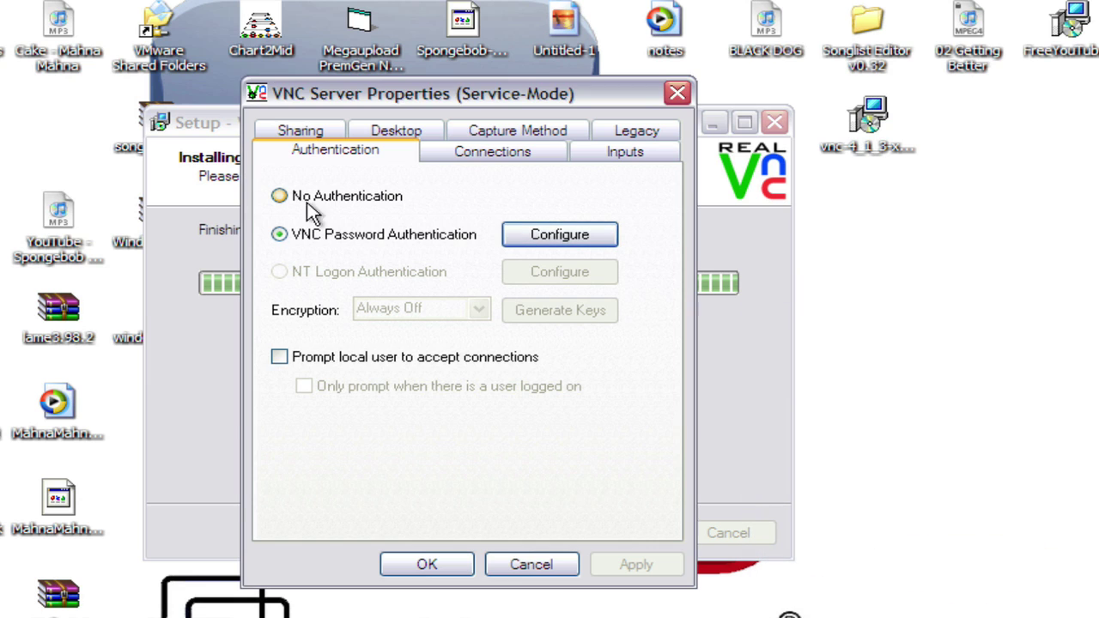
Step: Accept the VNC Server properties and finish the VNC Setup Wizard
left_click(439, 564)
left_click(623, 532)
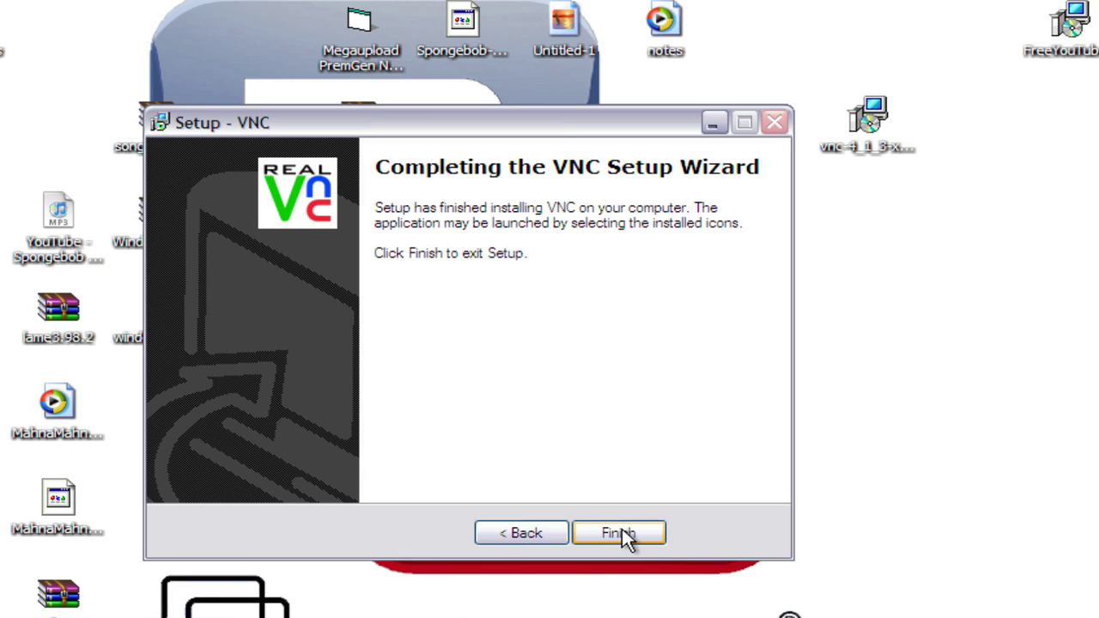
left_click(620, 532)
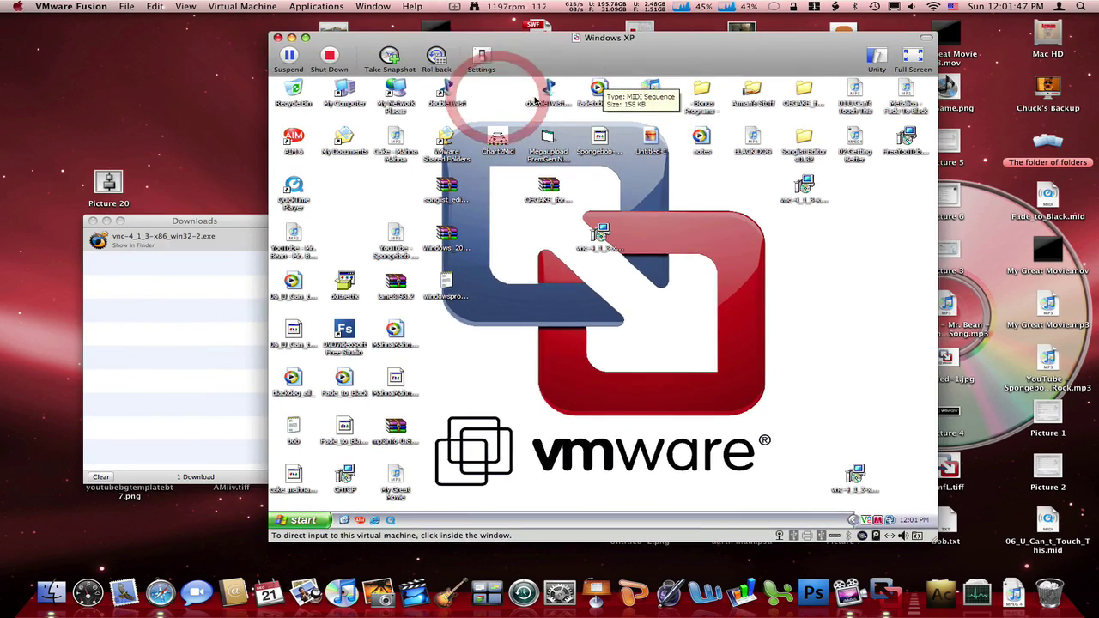
Step: Clear the Downloads and Windows XP windows away from the desktop's Screen Sharing icon and open Screen Sharing
left_click(203, 228)
left_click(93, 220)
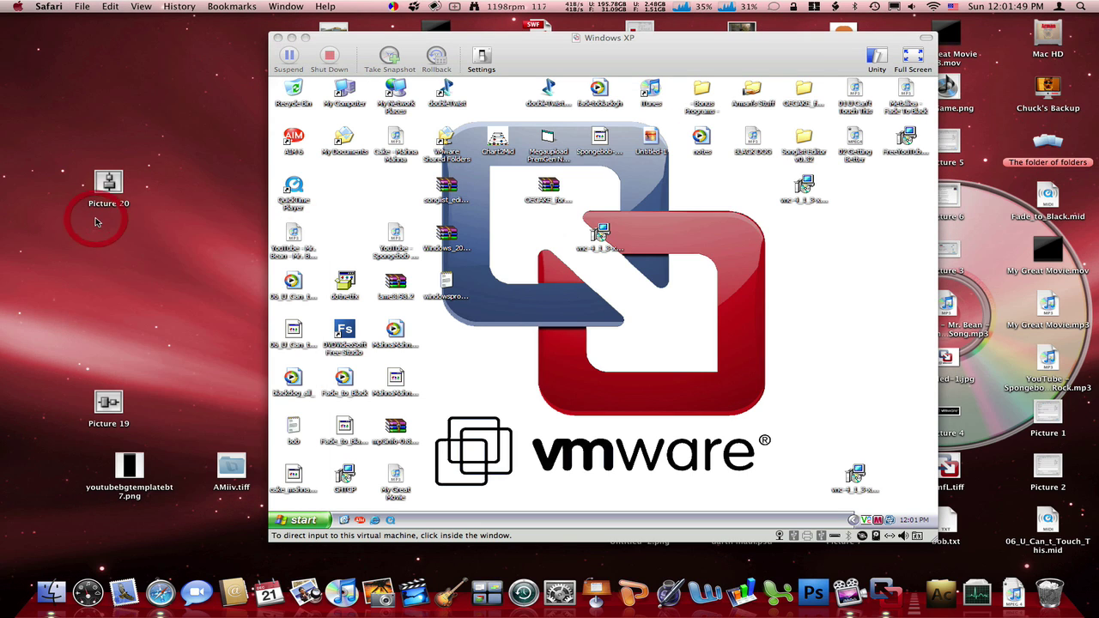
left_click_drag(697, 68, 605, 71)
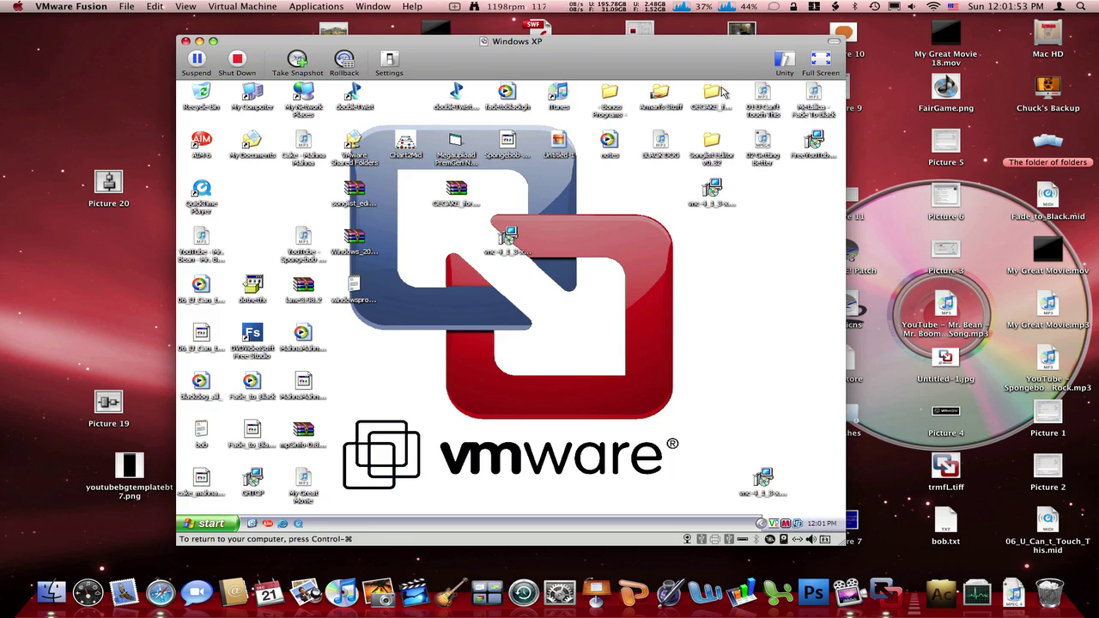
mouse_move(670, 58)
left_mouse_down()
mouse_move(573, 43)
mouse_move(577, 217)
mouse_move(566, 296)
left_mouse_up()
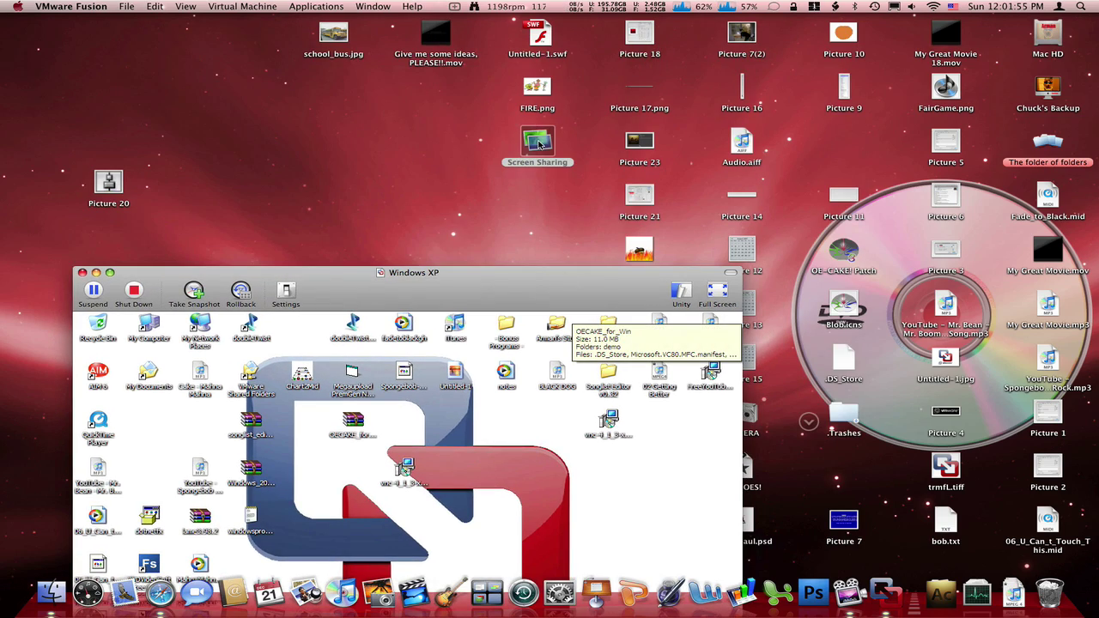
double_click(540, 145)
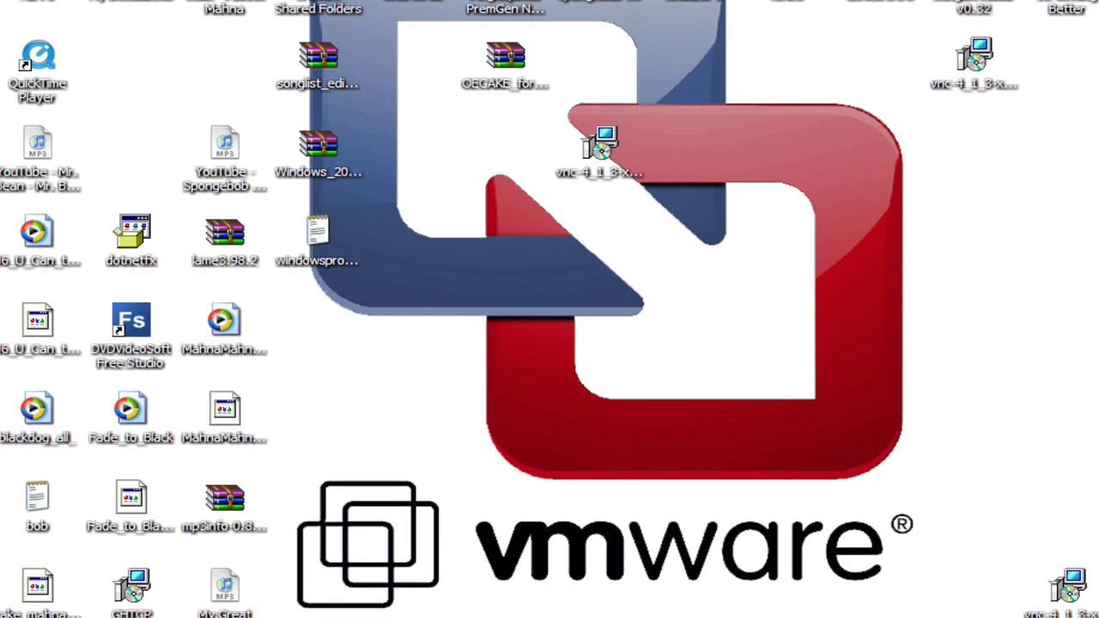
Step: Open a Windows XP command prompt and run ipconfig to look up the virtual machine's IP address
key("super")
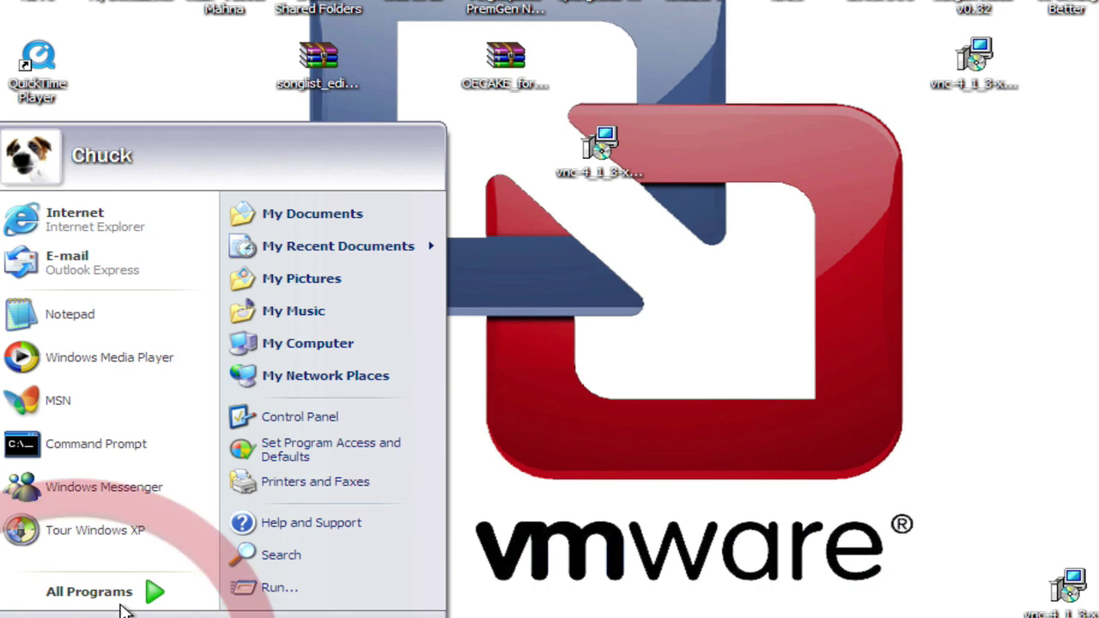
left_click(262, 587)
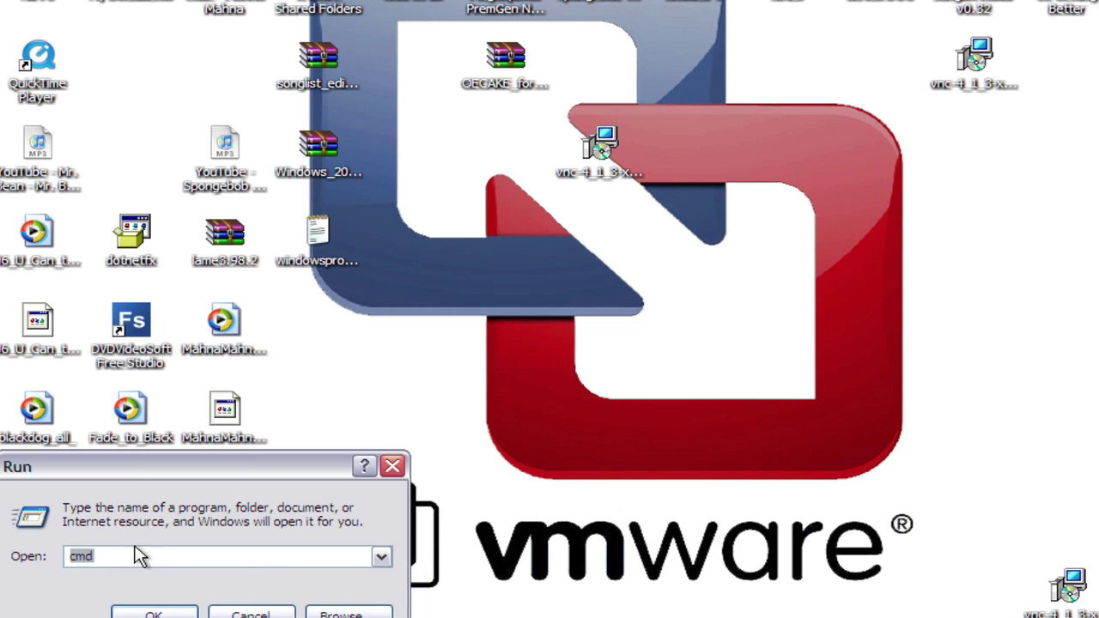
left_click(134, 614)
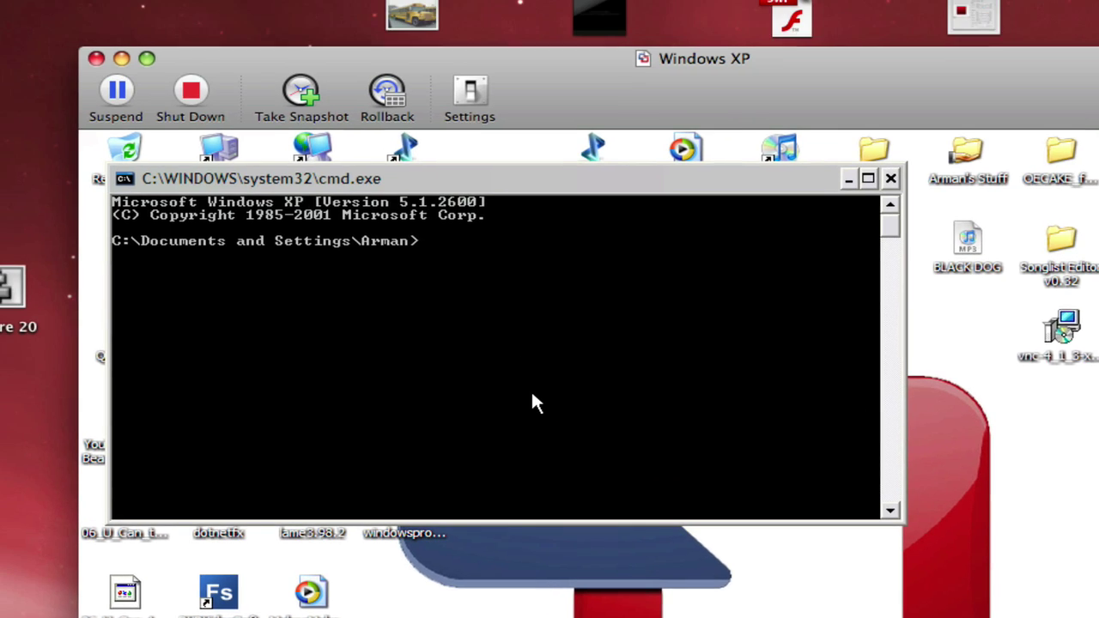
type("ip")
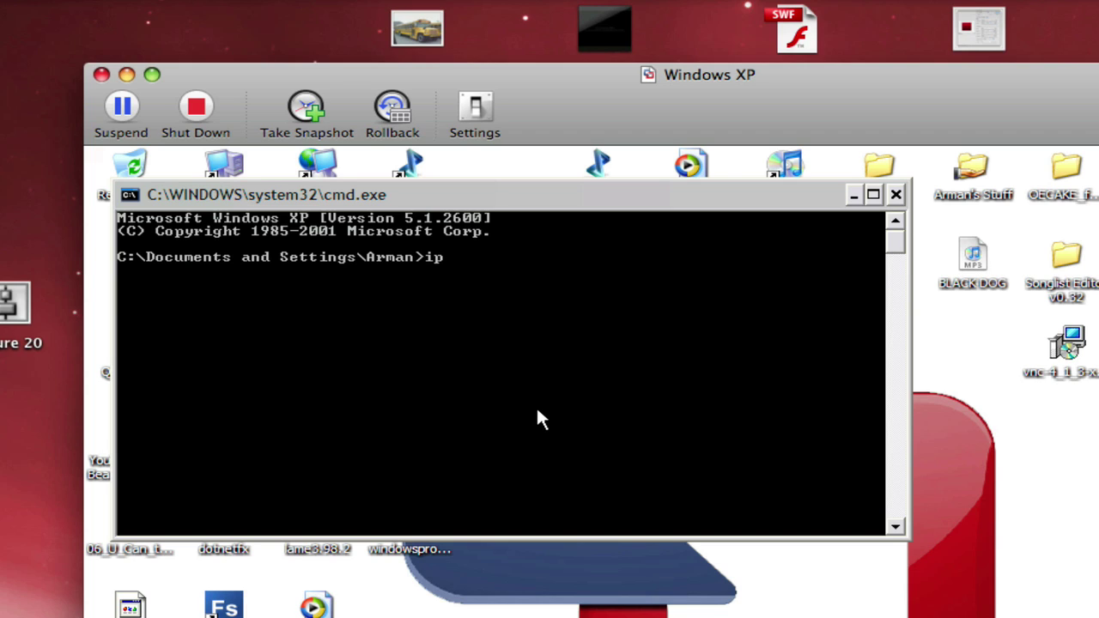
type("config")
key("Return")
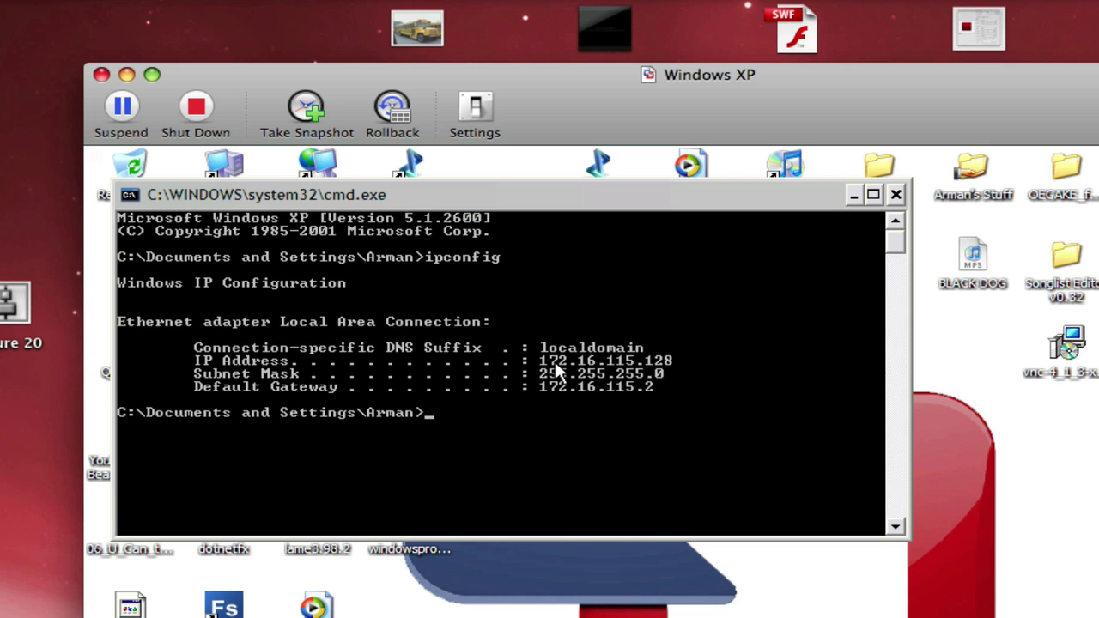
Step: Uncover the Connect to Shared Computer dialog and connect to host 172.16.115.128, agreeing to proceed without keystroke encryption
left_click_drag(790, 133, 357, 119)
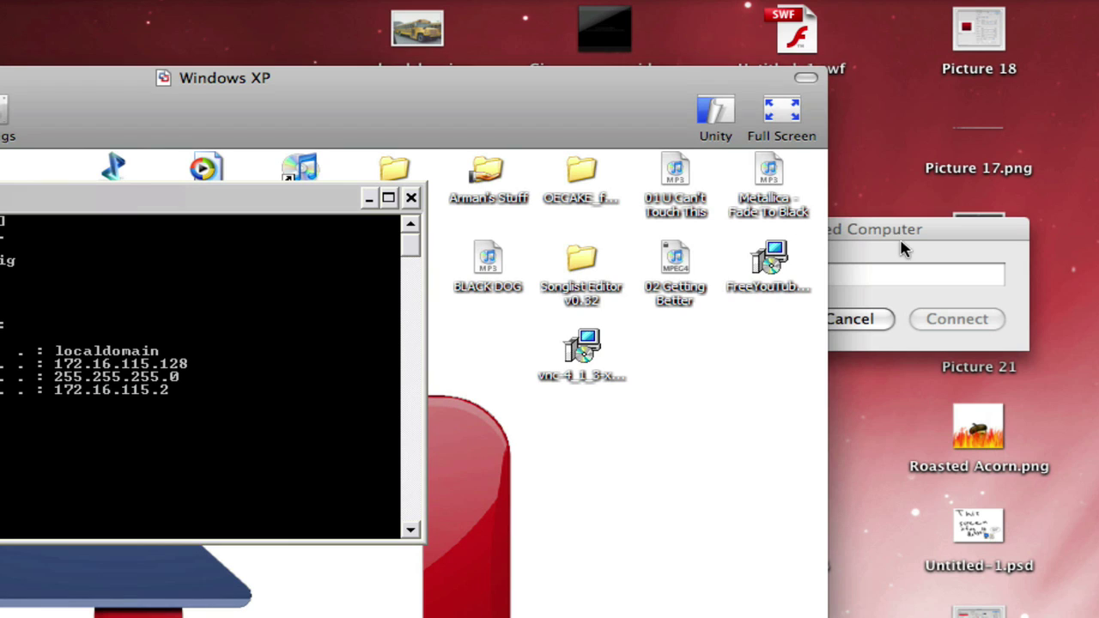
left_click(902, 249)
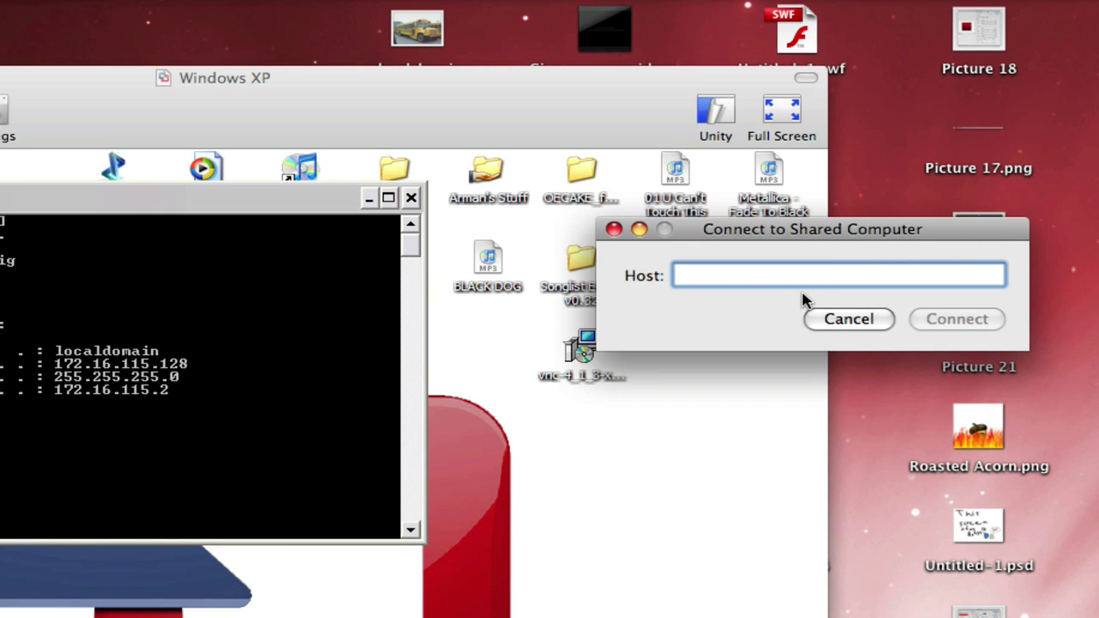
type("172")
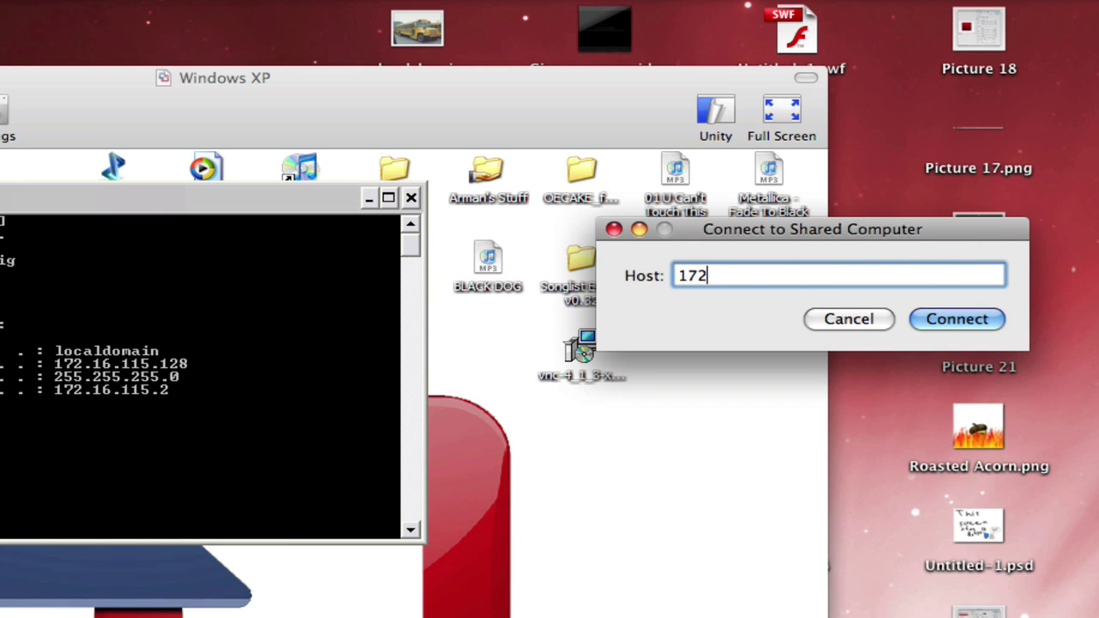
type(".16.115")
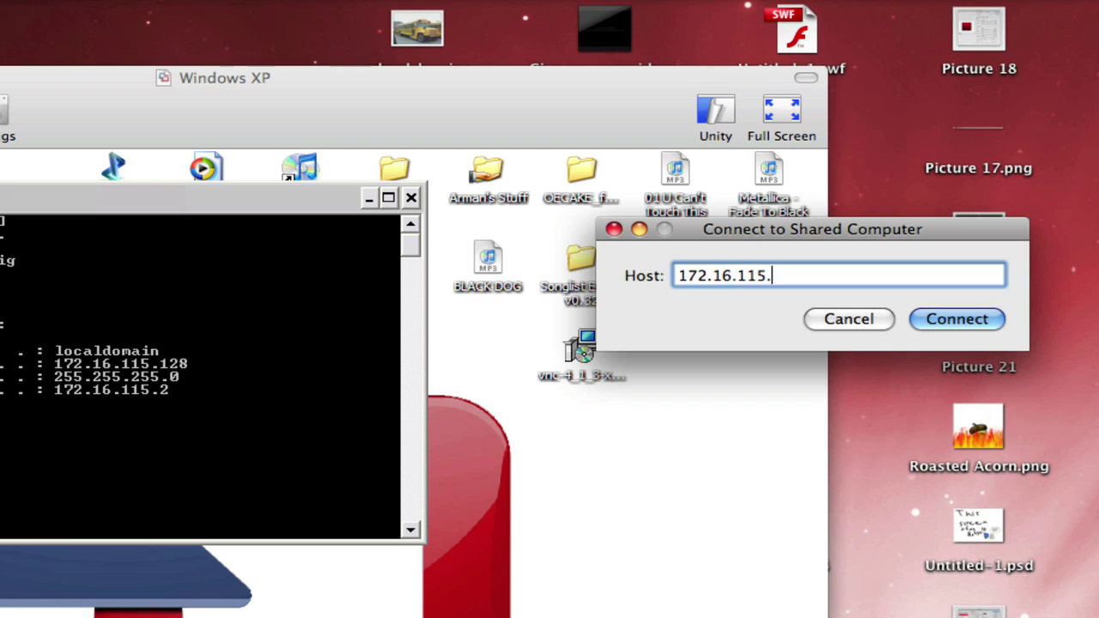
type(".128")
left_click(979, 320)
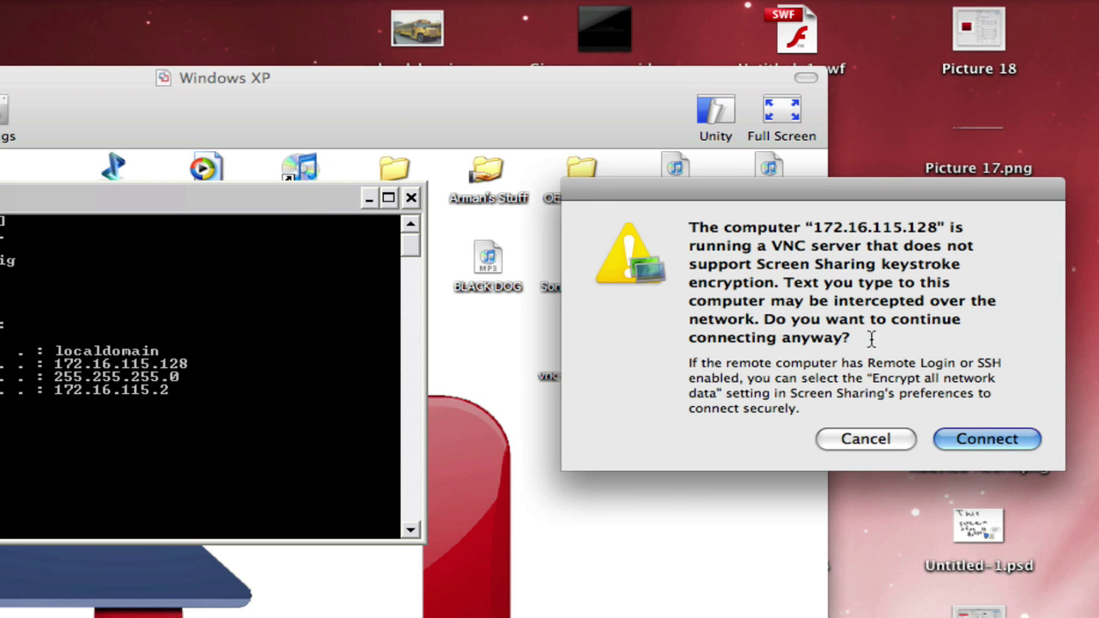
left_click(985, 440)
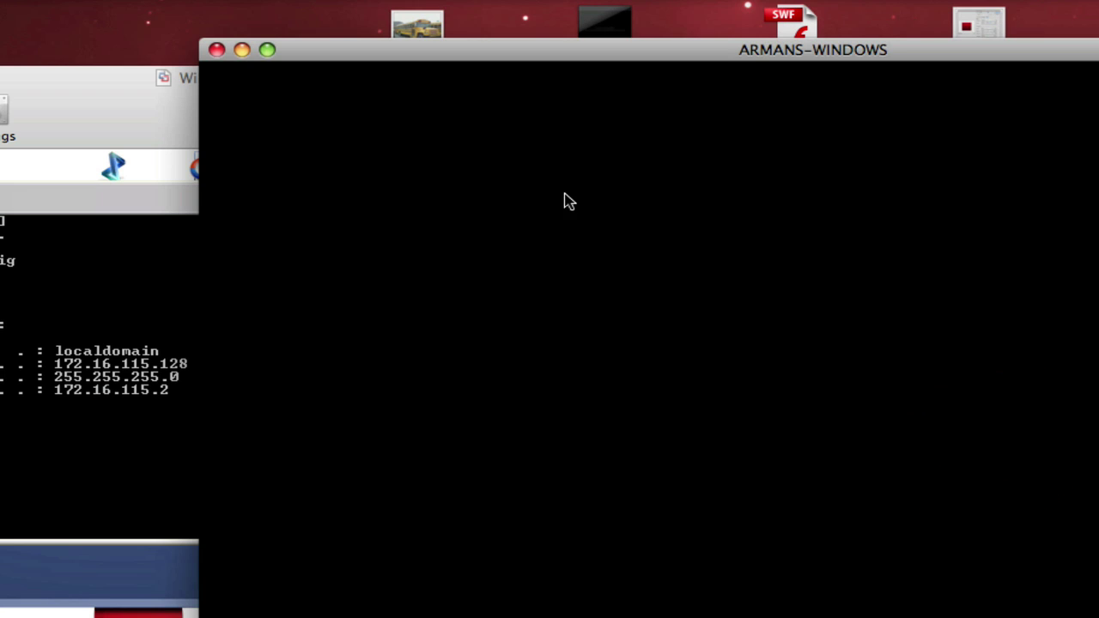